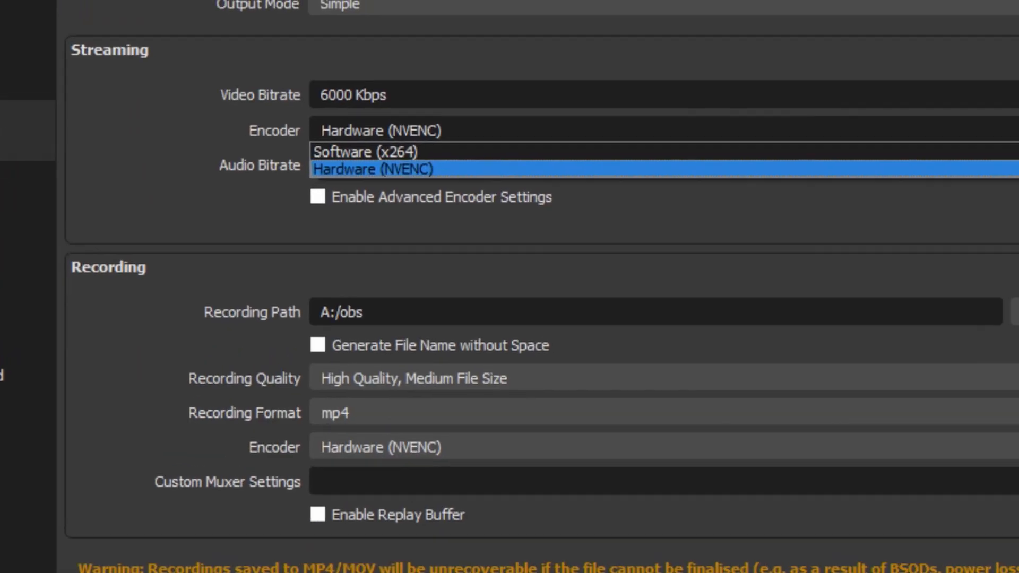
- Switch the streaming encoder to Software (x264) and look over its preset options
key("Up")
key("Return")
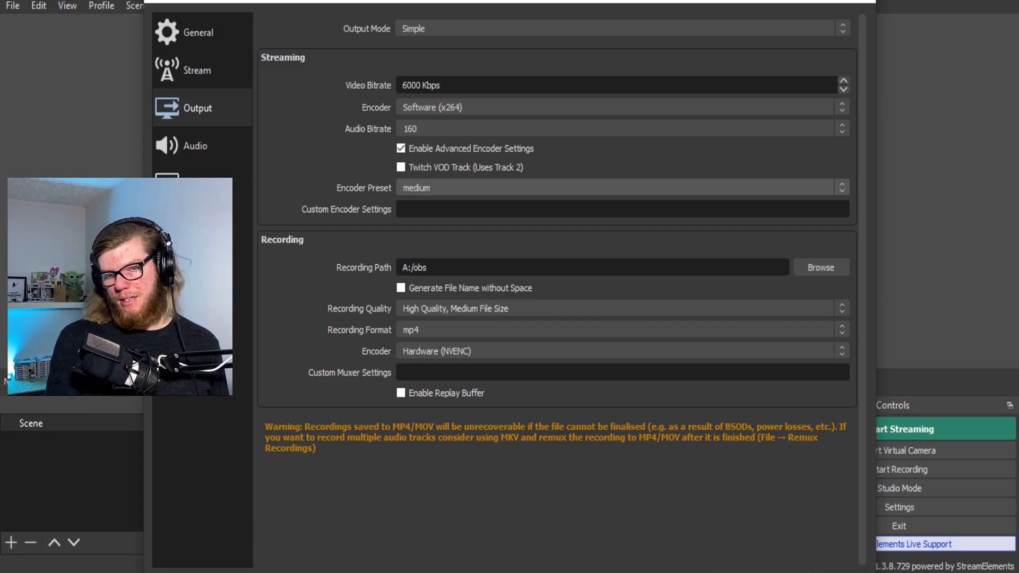
left_click(620, 187)
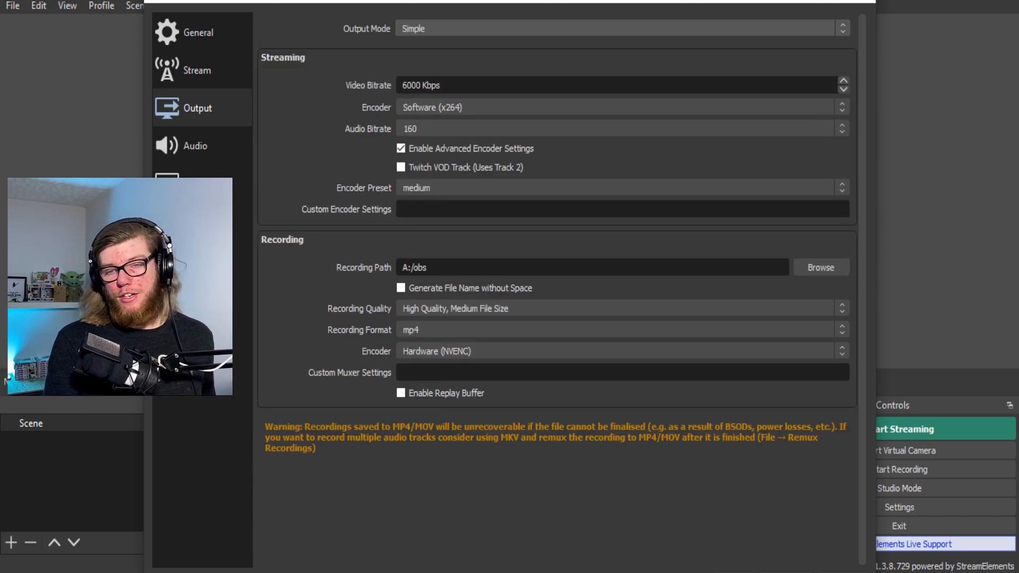
- Try Advanced output mode, reviewing the 2500 bitrate, CPU usage preset and profile options
left_click(622, 29)
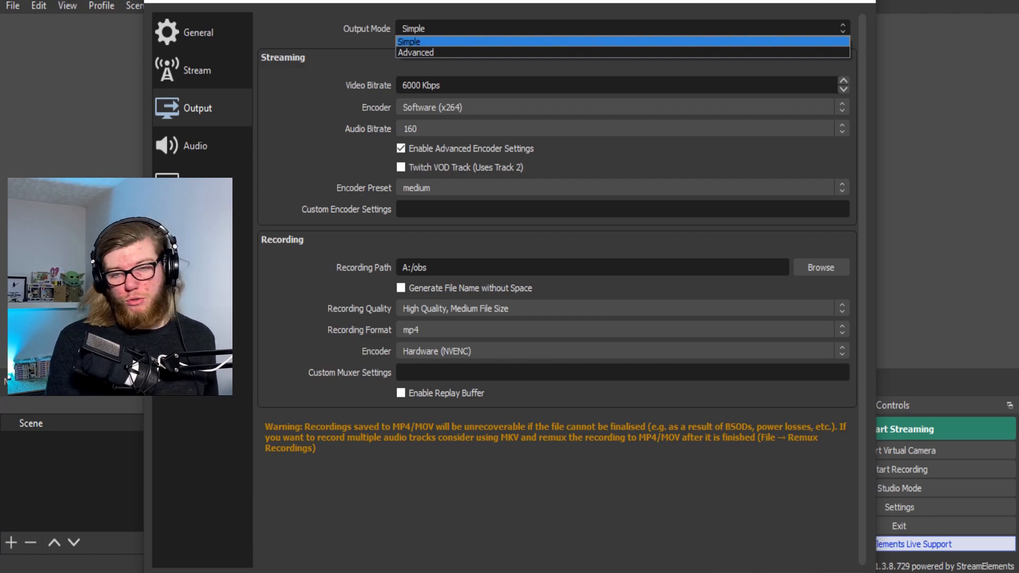
left_click(620, 52)
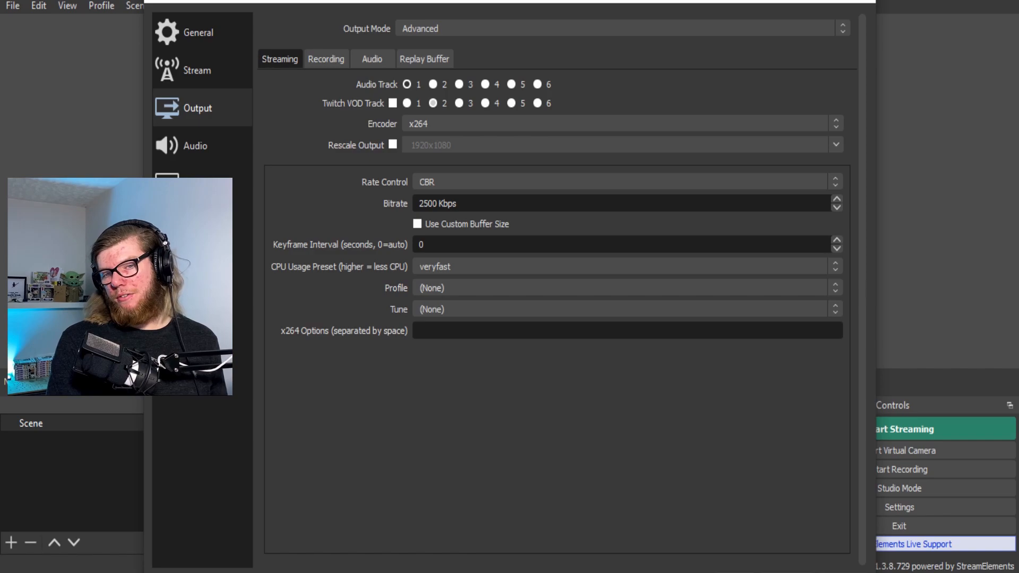
double_click(429, 203)
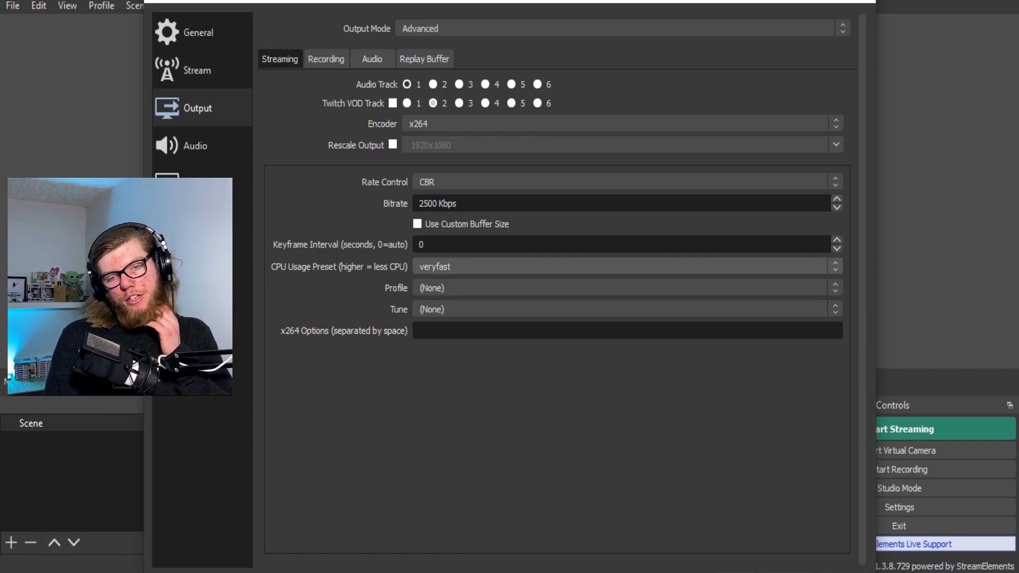
left_click(621, 266)
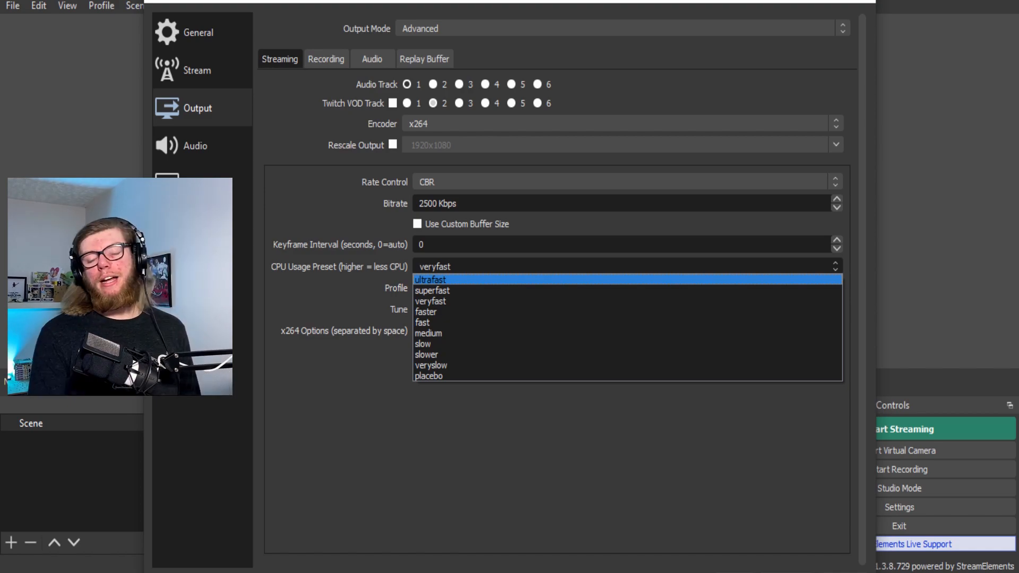
left_click(584, 267)
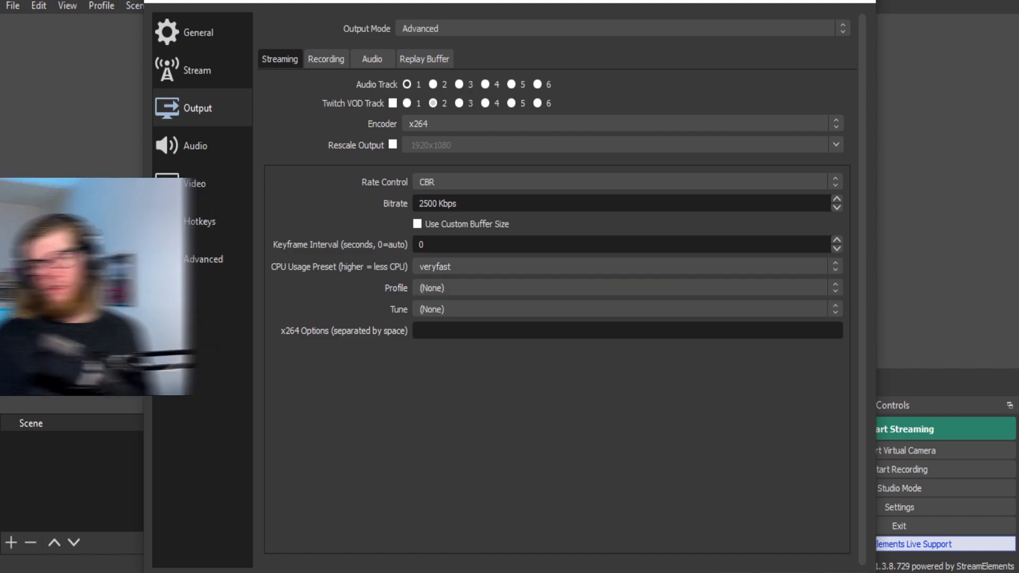
left_click(583, 288)
left_click(584, 288)
left_click(584, 288)
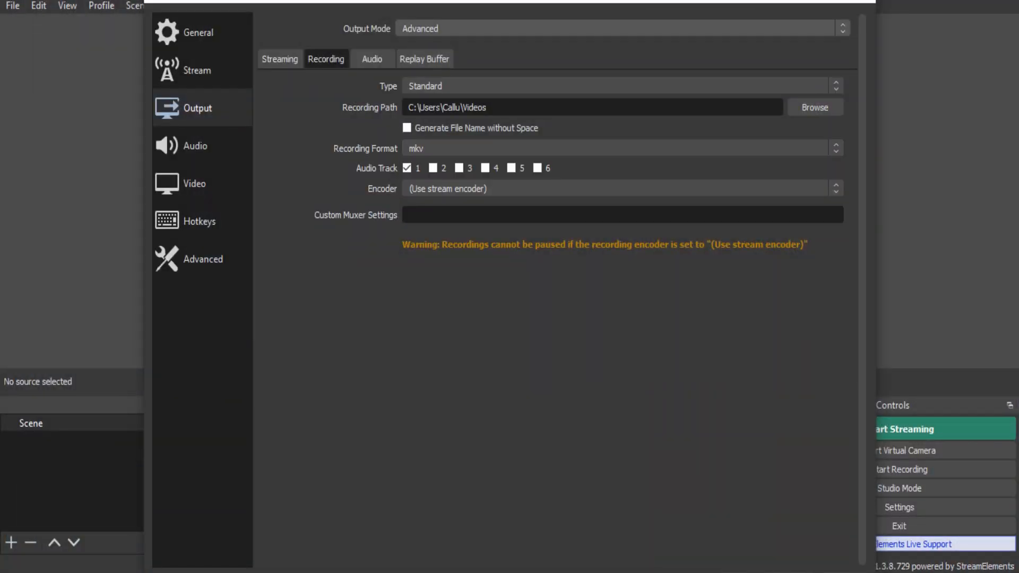
- Return output to Simple mode with the Hardware (NVENC) encoder, then view Audio settings
left_click(616, 28)
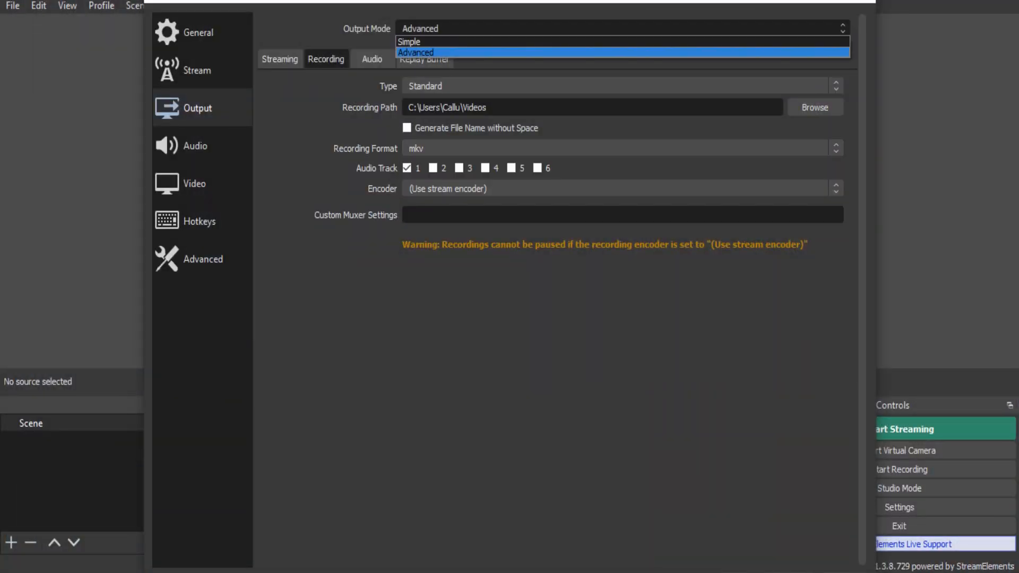
left_click(616, 41)
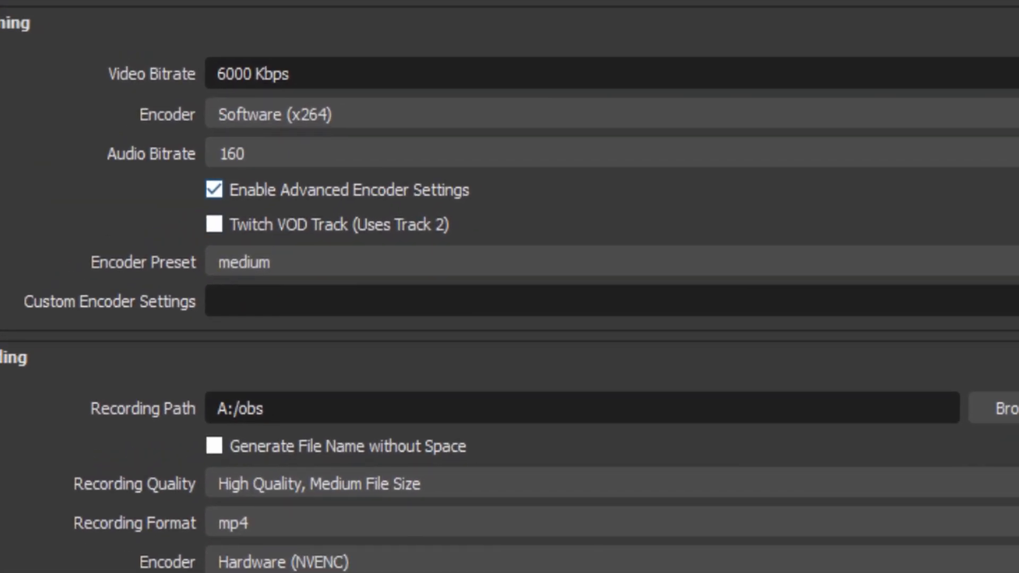
left_click(339, 114)
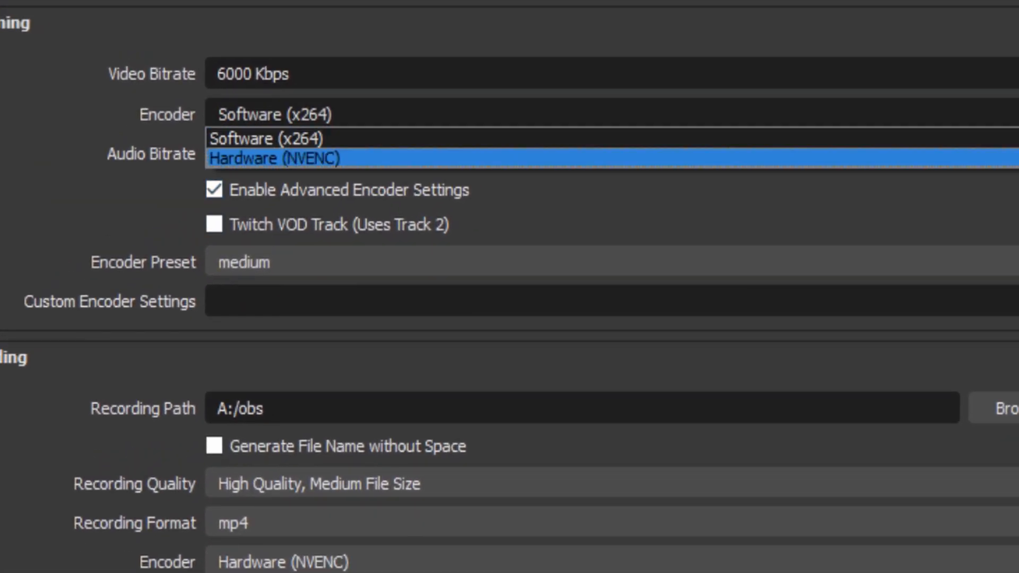
left_click(340, 159)
left_click(199, 145)
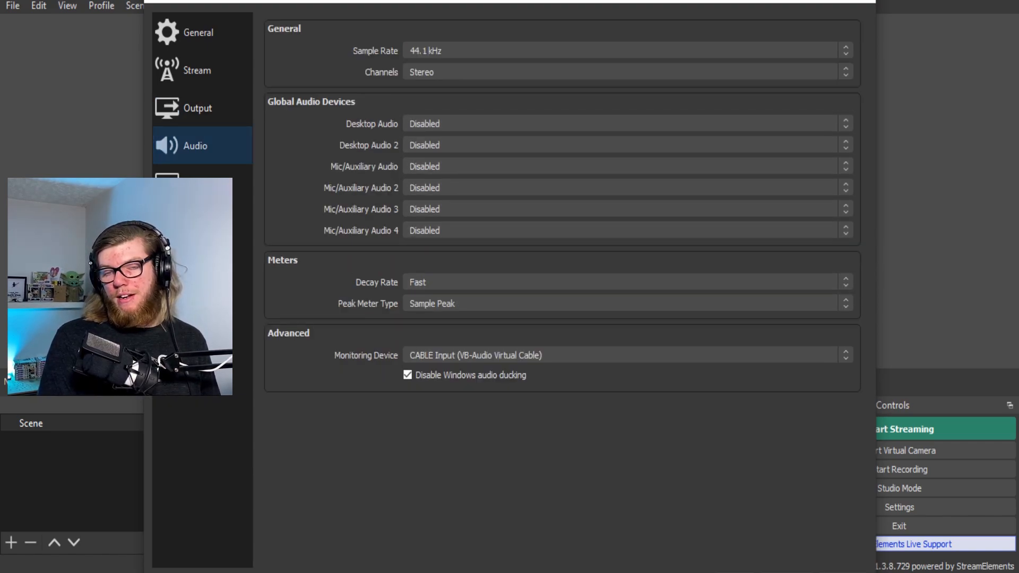
- Check the audio sample rate options, then go to the Video settings page
left_click(627, 50)
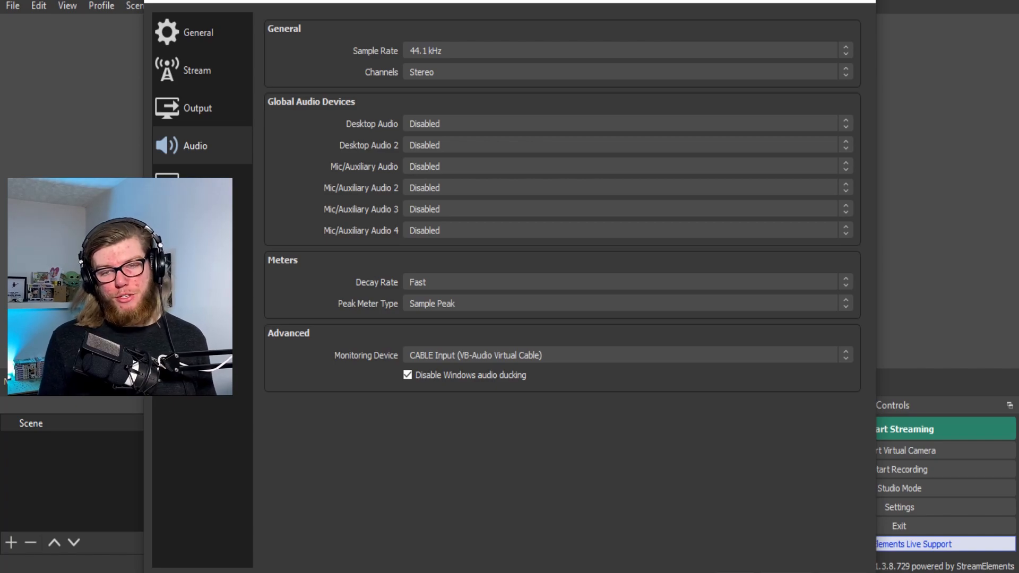
left_click(202, 183)
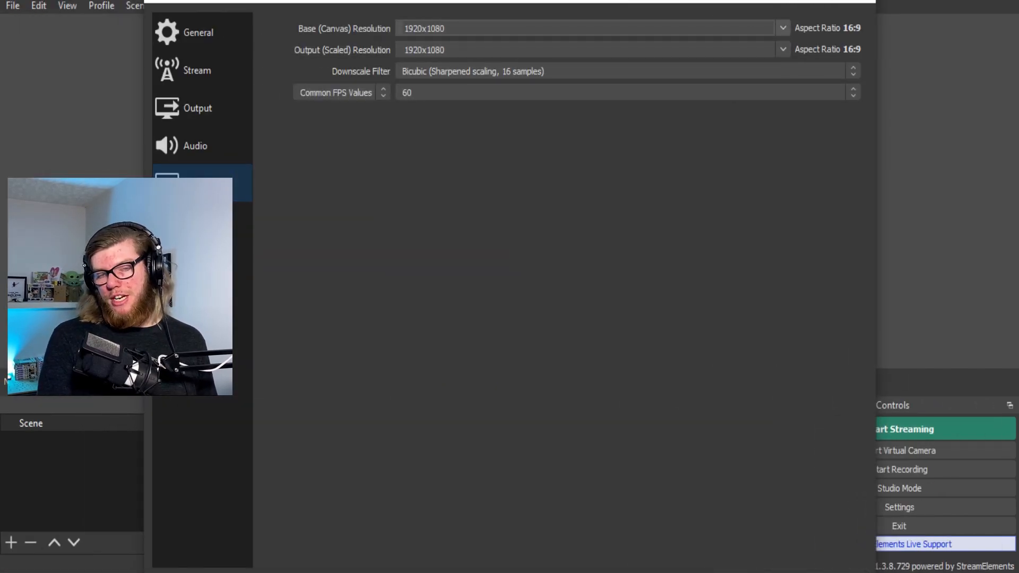
left_click_drag(439, 1, 505, 264)
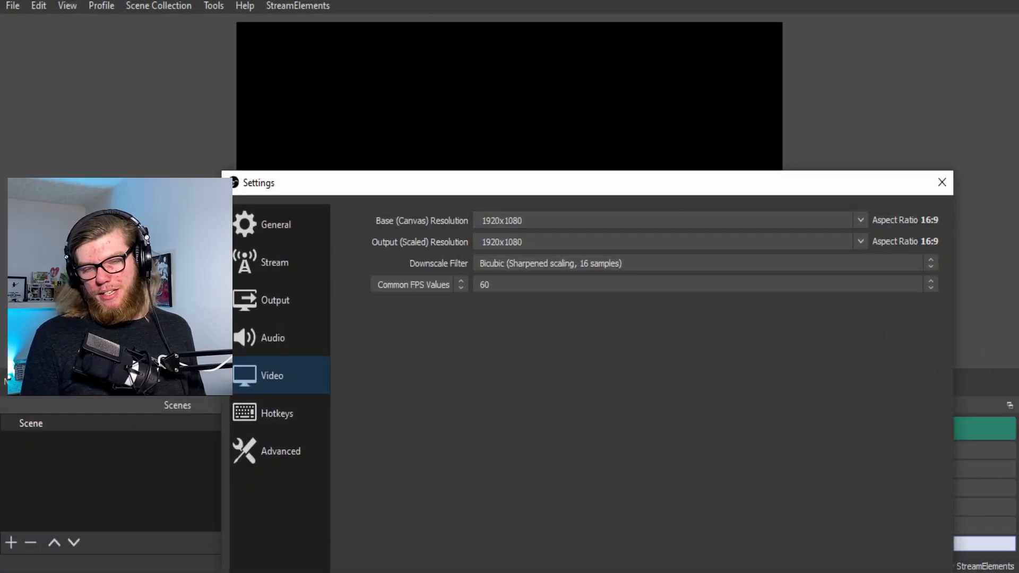
left_click_drag(577, 190, 488, 113)
- Set scaled output resolution to 1280x720 with common FPS values, then close Settings
left_click(771, 164)
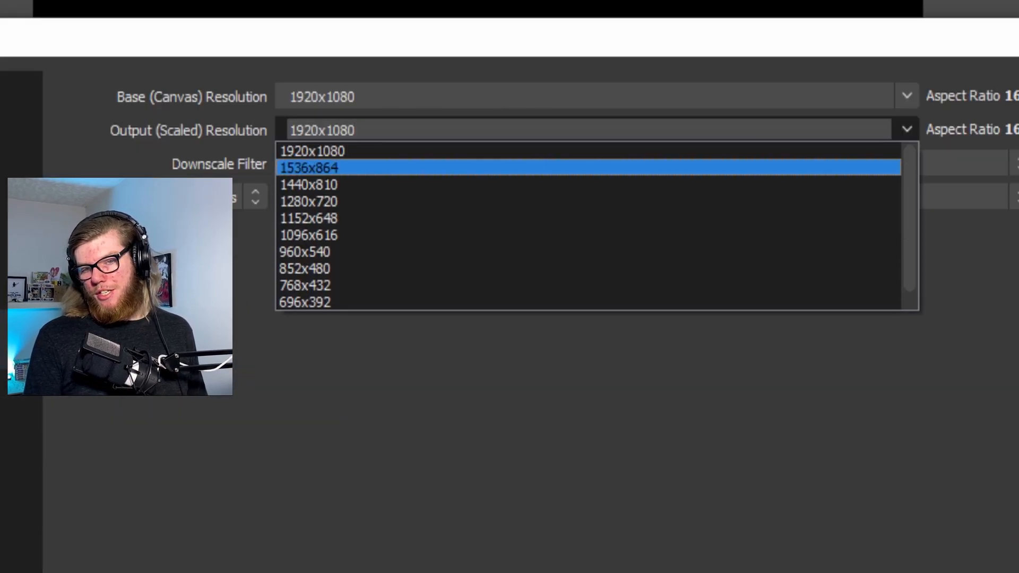
left_click(309, 201)
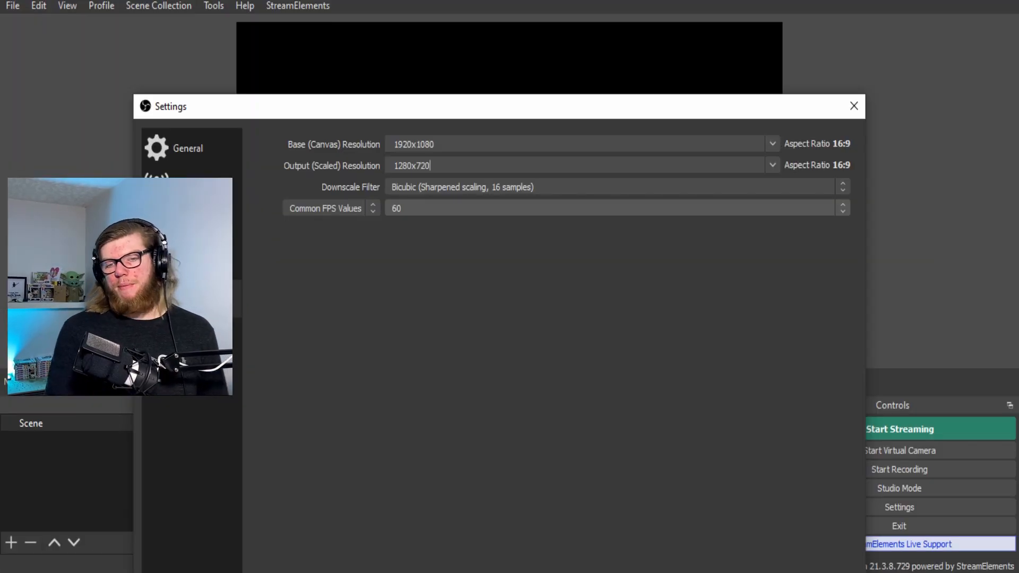
left_click(615, 208)
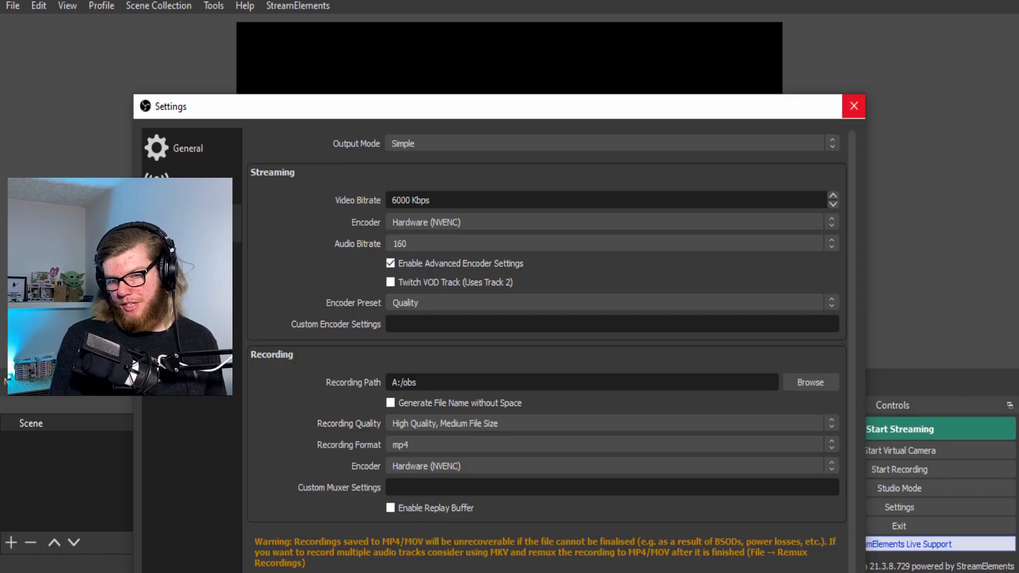
left_click(853, 106)
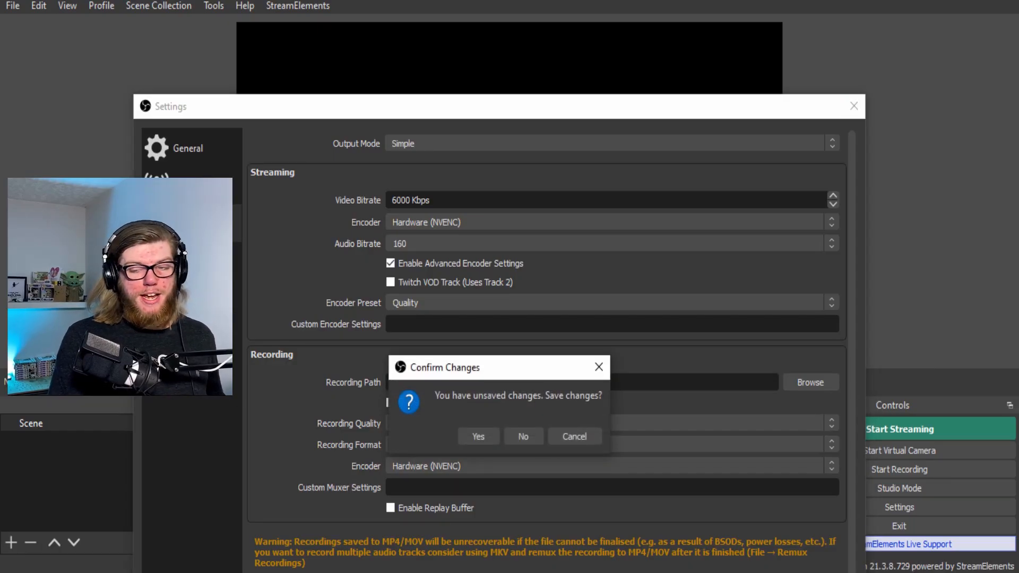
- Save settings, add a 'Microphone' audio input using the USB Advanced Audio Device, and open its filters
left_click(478, 436)
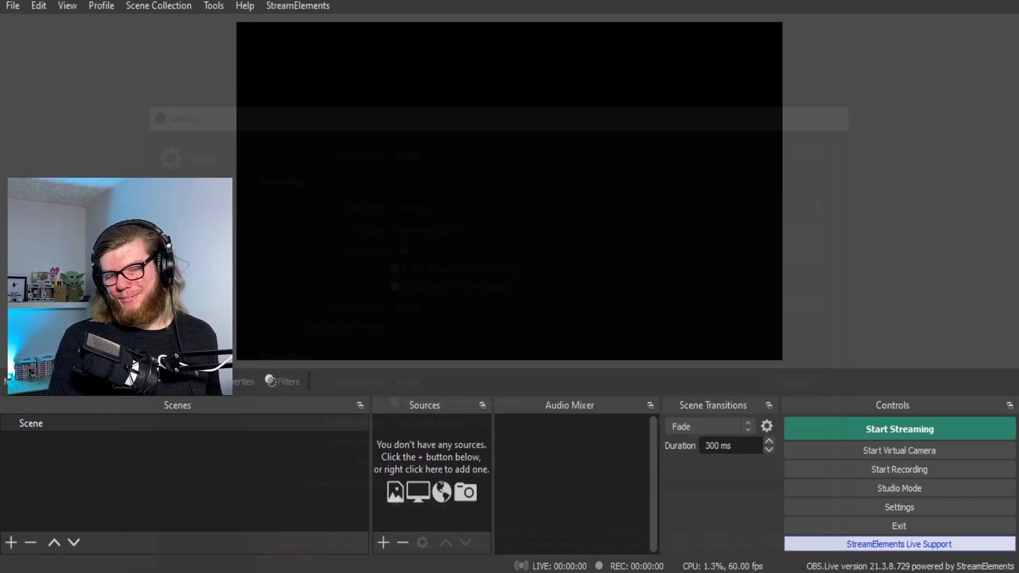
left_click(383, 542)
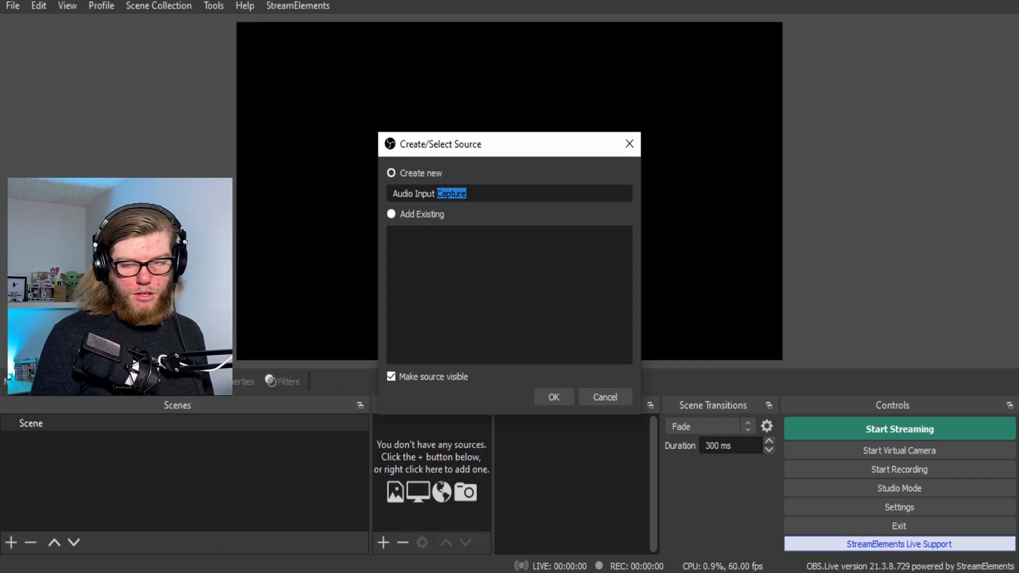
key("BackSpace")
key("BackSpace")
key("BackSpace")
key("BackSpace")
key("BackSpace")
key("BackSpace")
key("BackSpace")
key("BackSpace")
key("BackSpace")
type("Microphone")
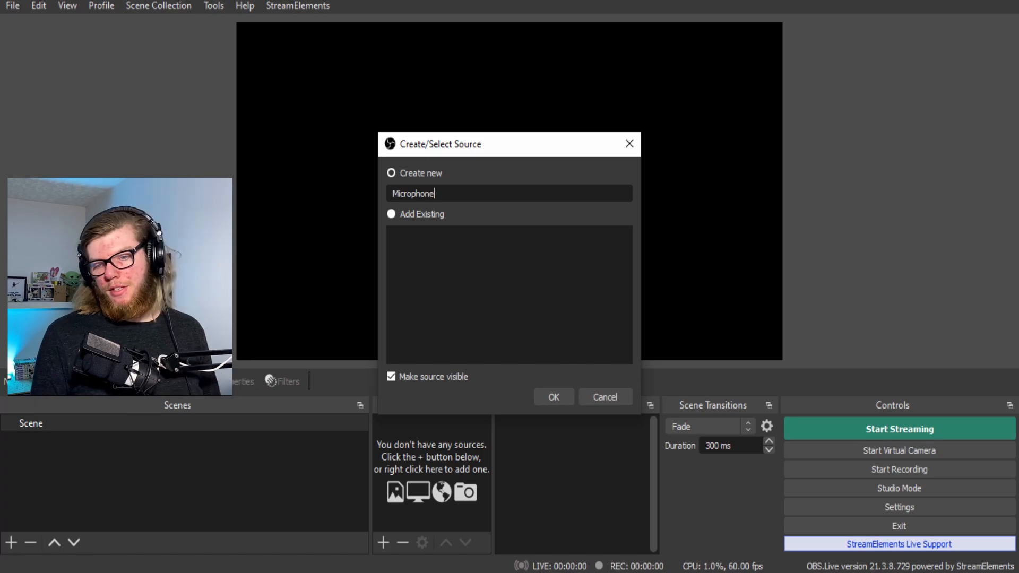
key("Return")
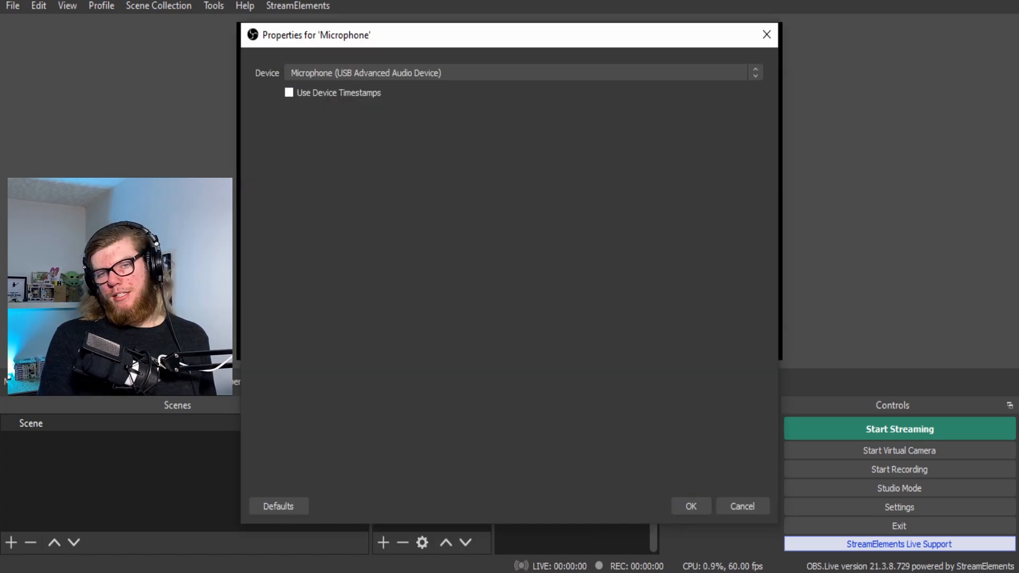
left_click(523, 73)
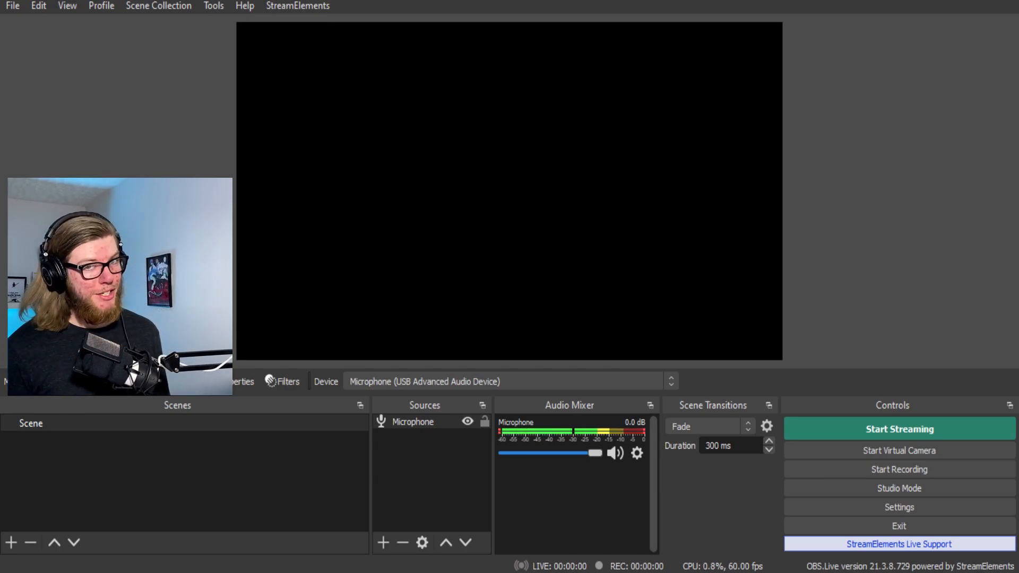
left_click(283, 381)
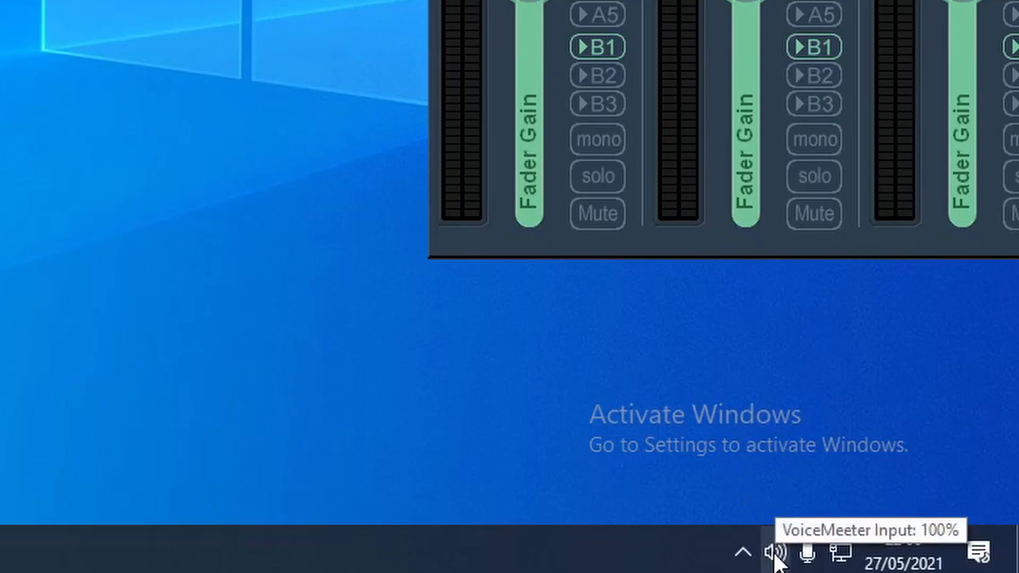
- In Windows Sound settings, set the microphone's input volume to 55 and close Settings
right_click(775, 555)
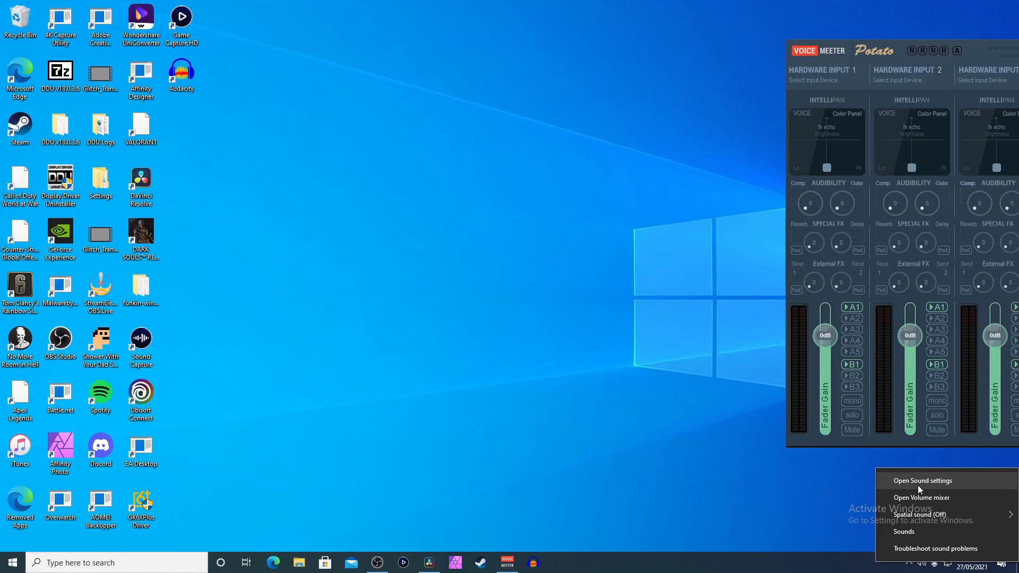
left_click(765, 353)
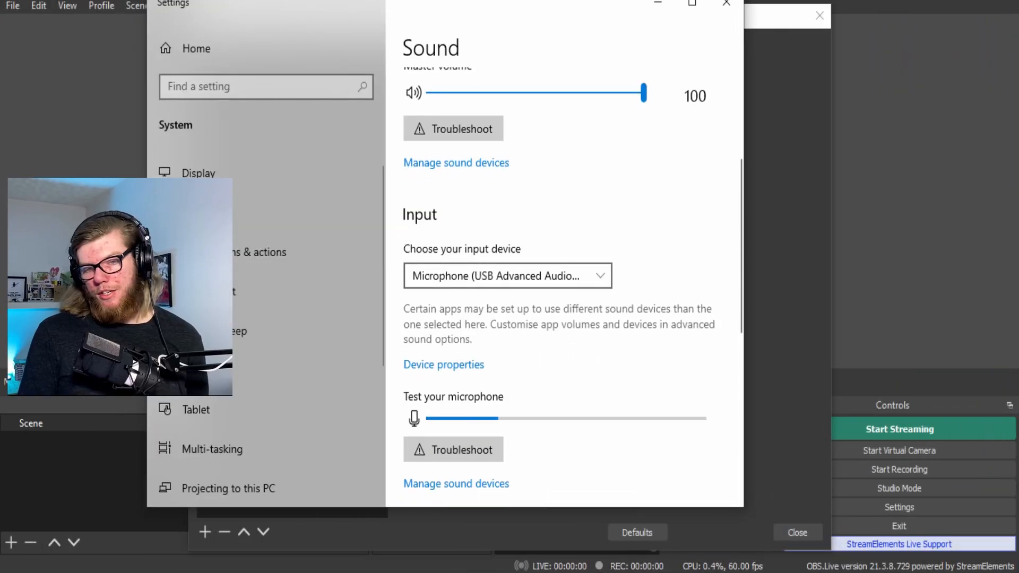
scroll(564, 292, "up", 3)
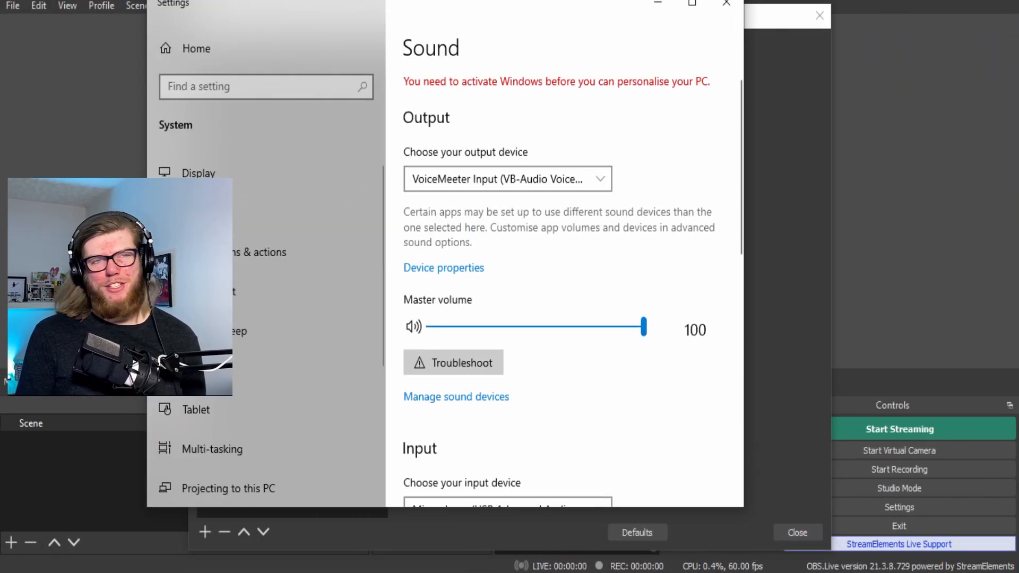
left_click(508, 179)
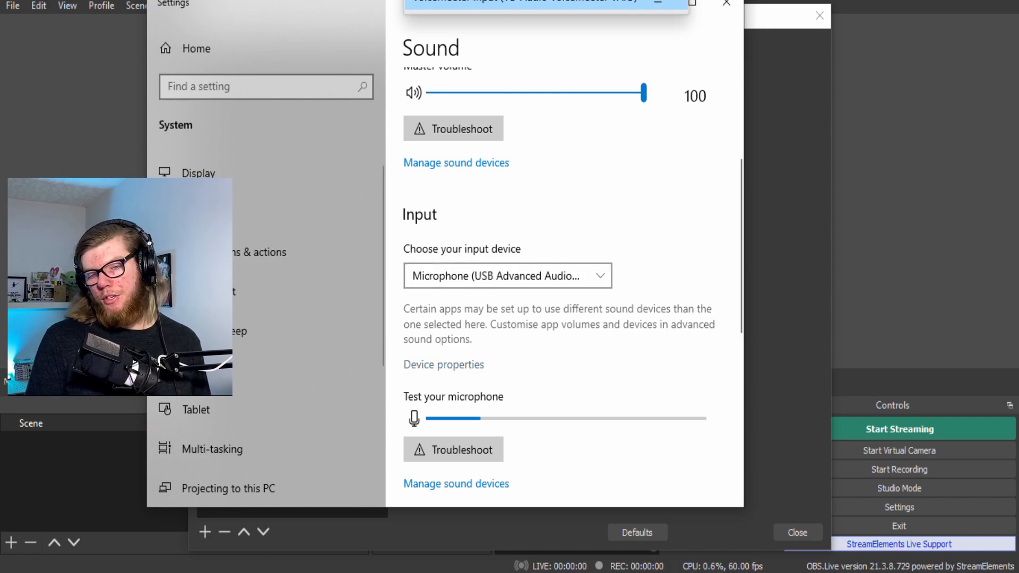
left_click(444, 364)
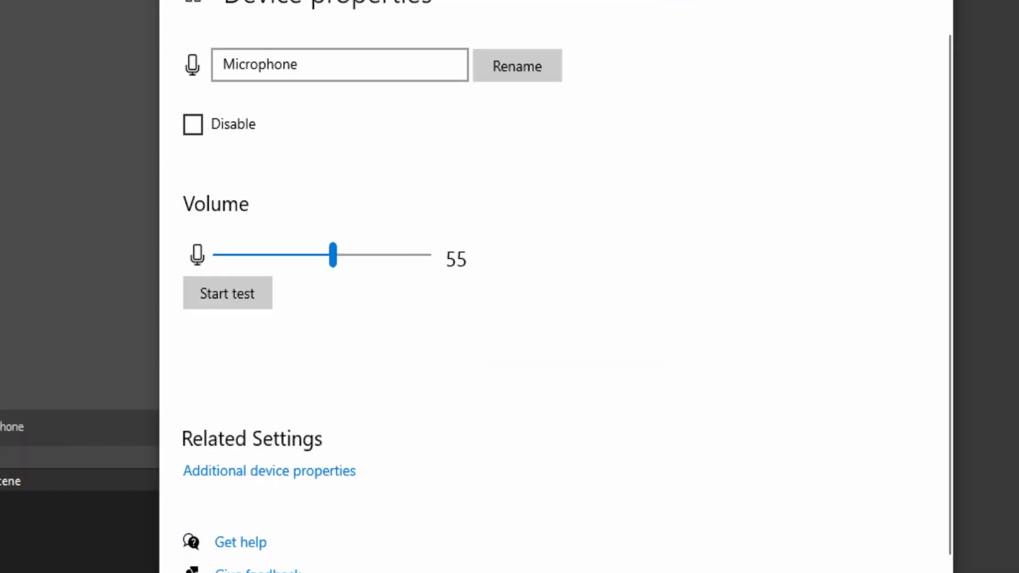
mouse_move(333, 255)
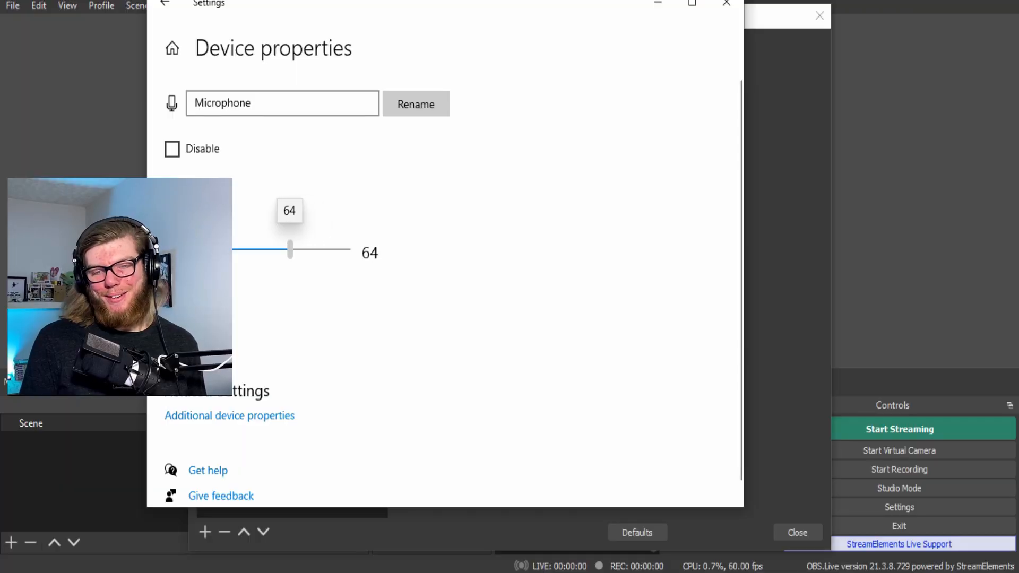
left_click_drag(290, 249, 277, 250)
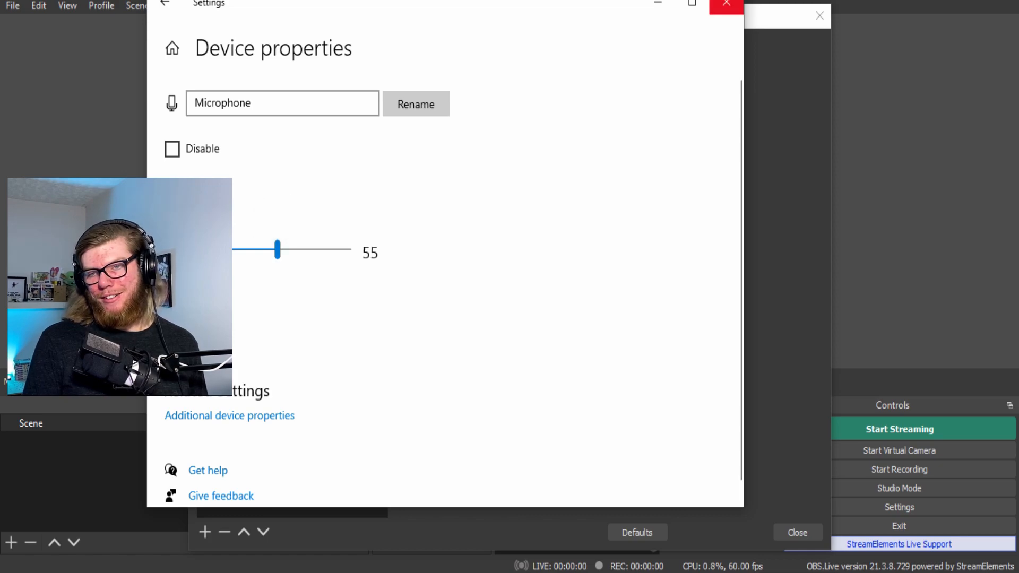
left_click(727, 3)
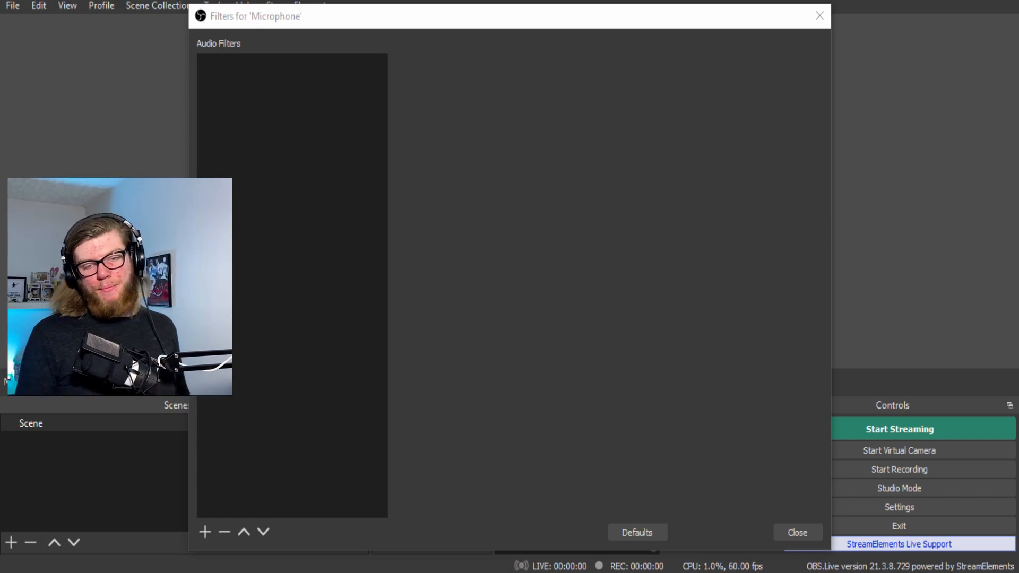
- Reopen the Microphone's filters from the Audio Mixer and add a Noise Suppression filter (RNNoise)
left_click(820, 15)
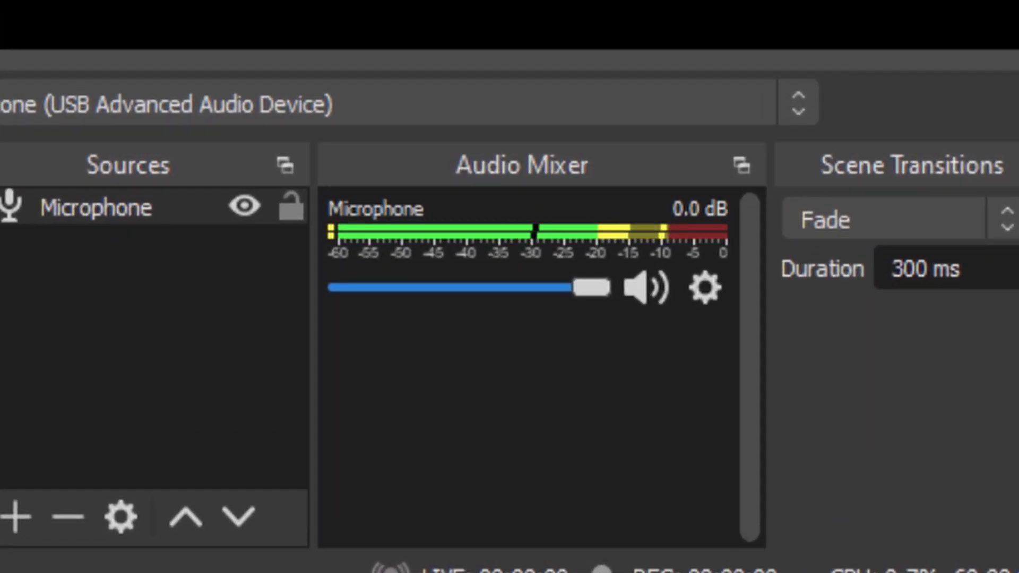
left_click(703, 285)
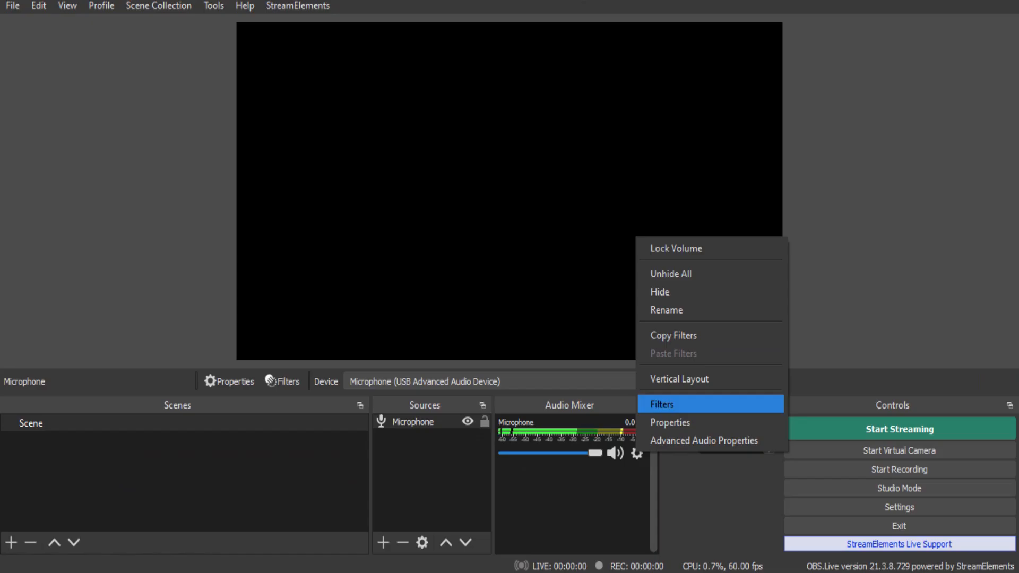
left_click(583, 337)
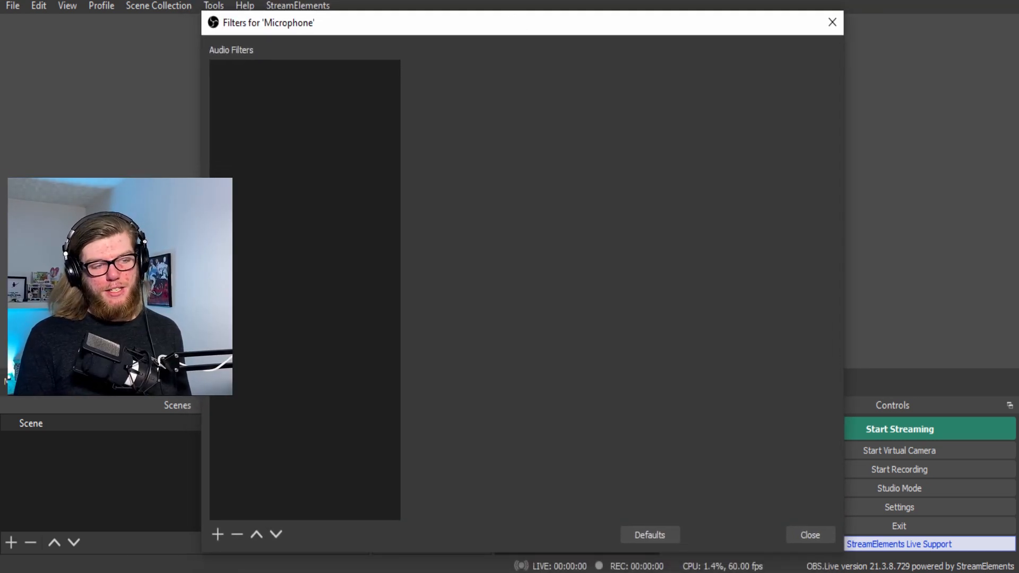
left_click(218, 534)
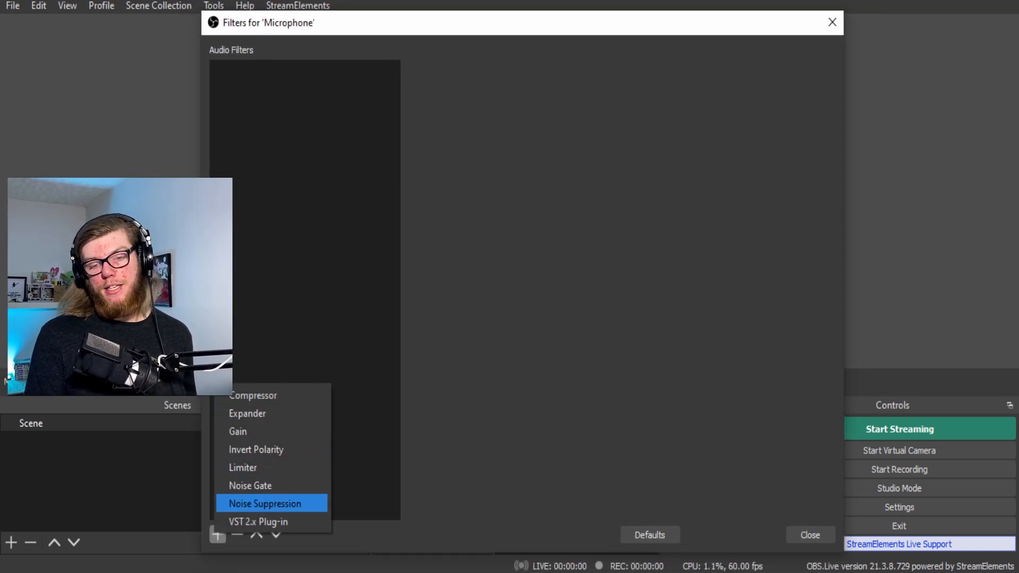
left_click(265, 503)
key("Return")
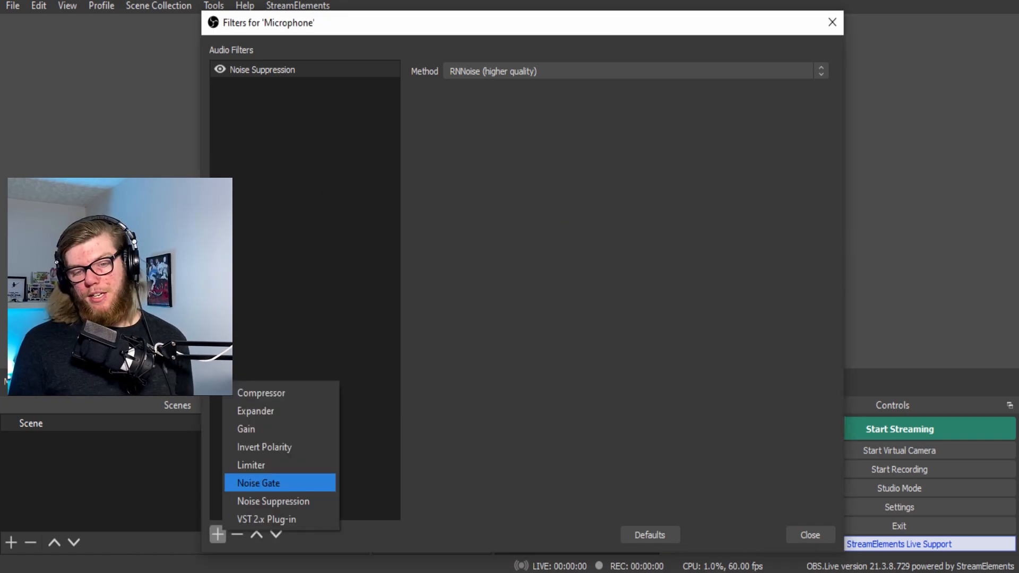
- Add a Noise Gate filter to the microphone and set its attack time to 1 ms
left_click(265, 482)
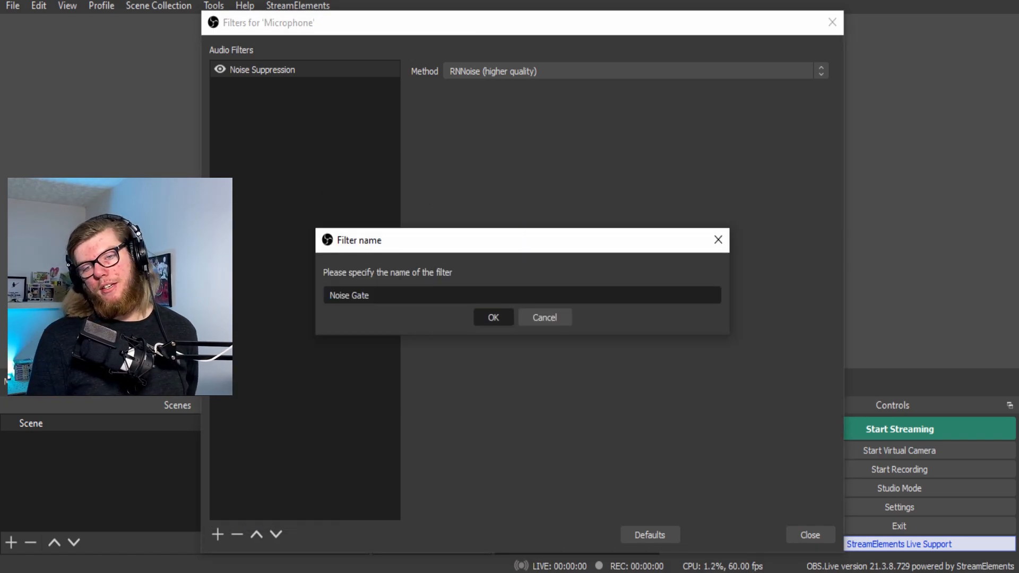
key("Return")
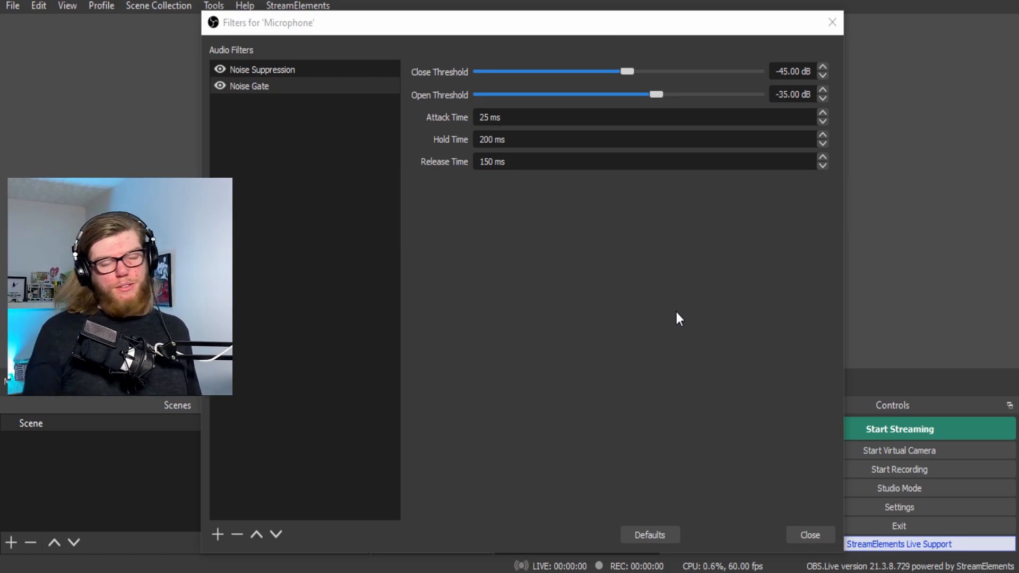
double_click(483, 117)
type("10.00:1")
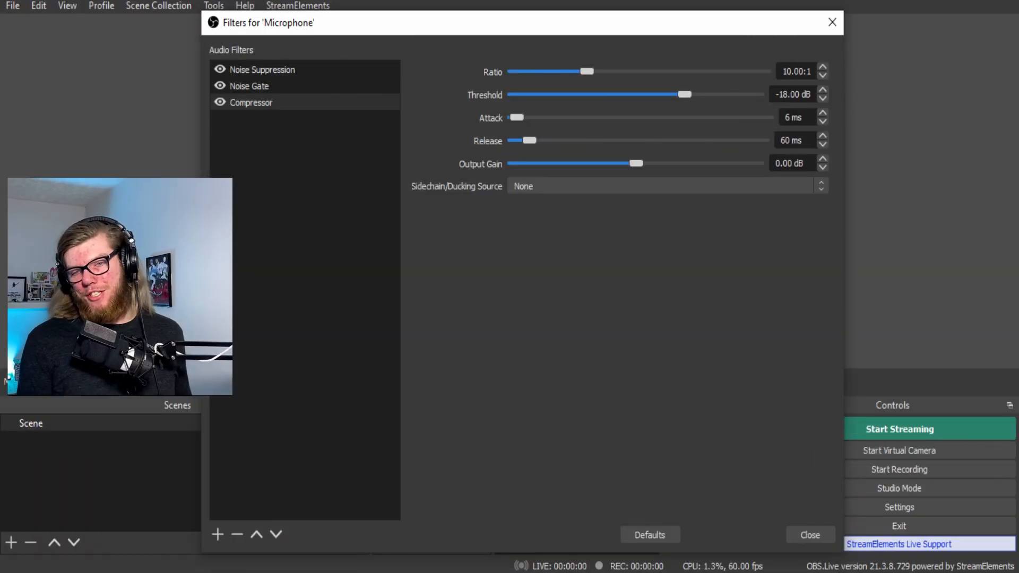
- Set the Compressor threshold to -10.50 dB and lower its ratio to 4.50:1
left_click_drag(684, 94, 714, 94)
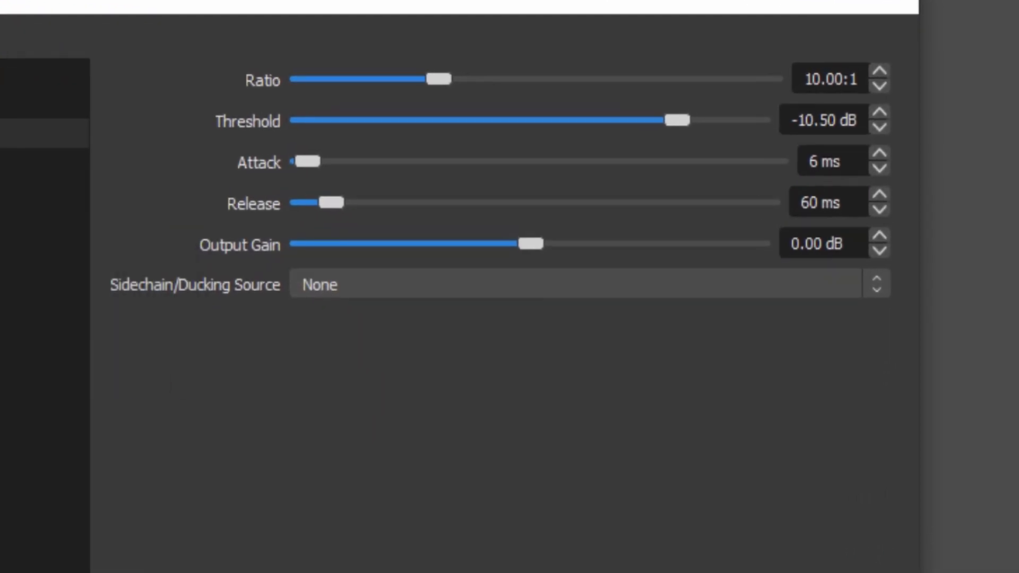
left_click_drag(586, 71, 549, 71)
left_click_drag(371, 79, 356, 79)
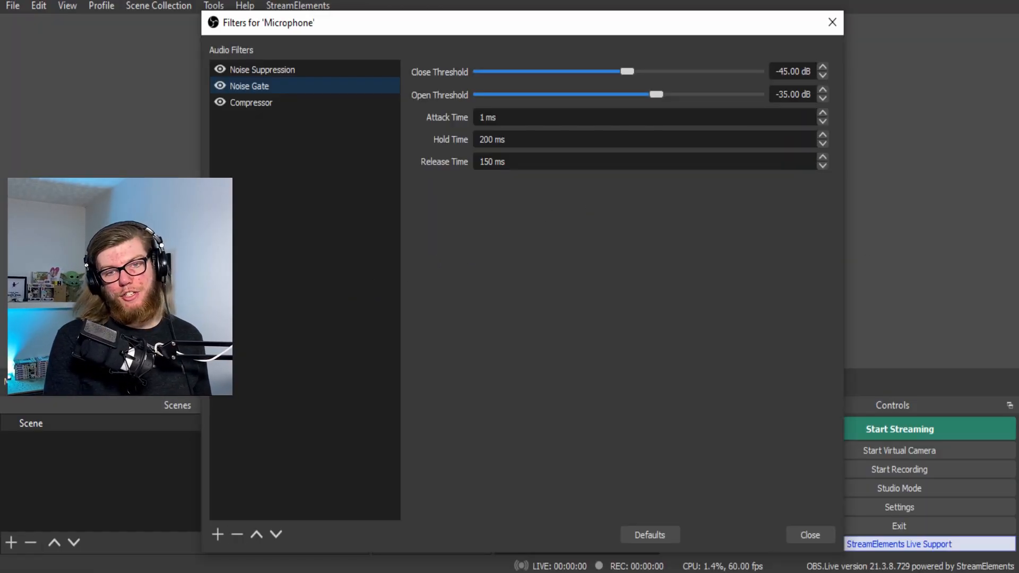
- Add a Limiter filter with a -11.20 dB threshold and 124 ms release
left_click(217, 535)
left_click(248, 468)
key("Return")
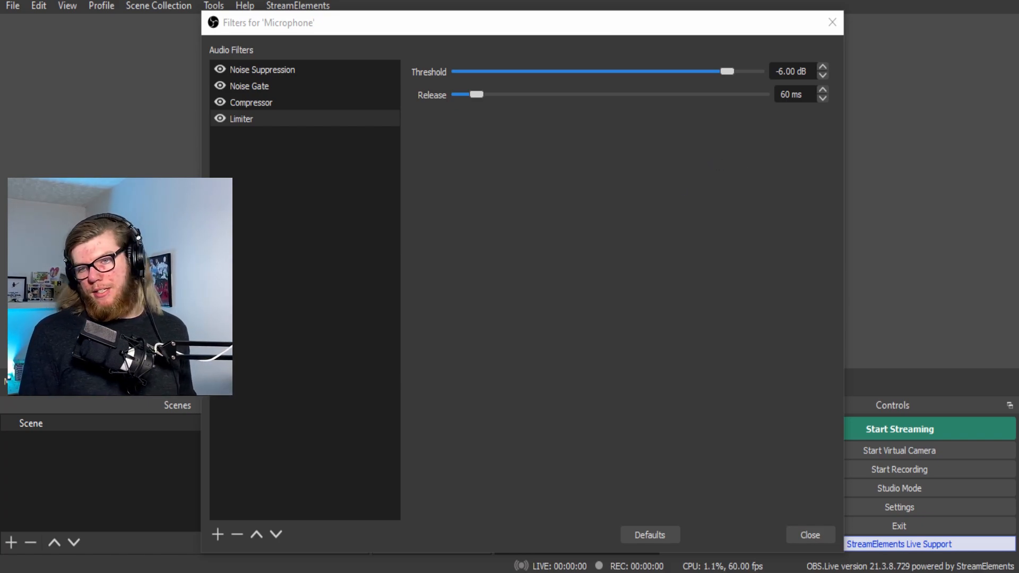
left_click_drag(727, 71, 705, 78)
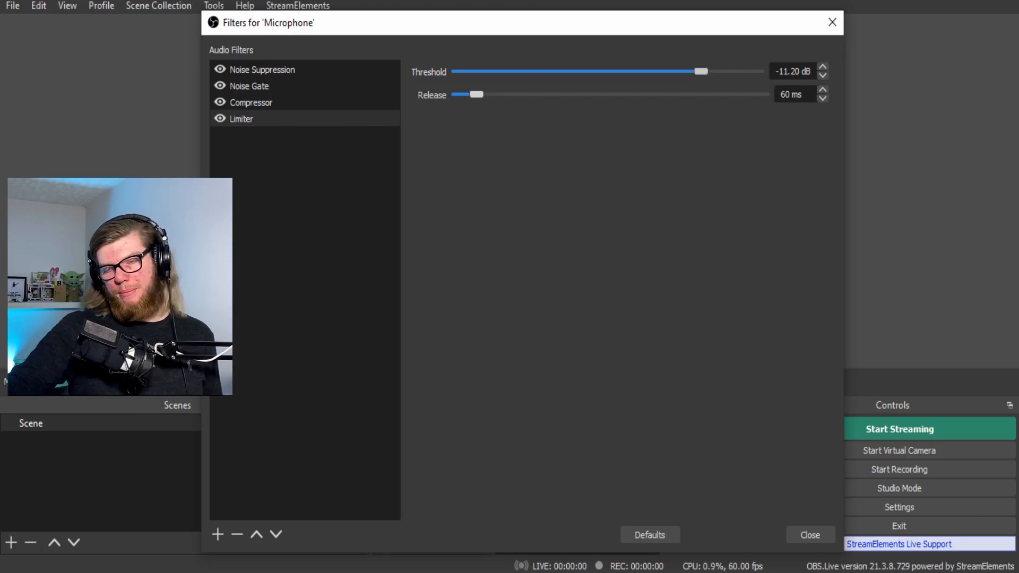
left_click_drag(476, 95, 495, 95)
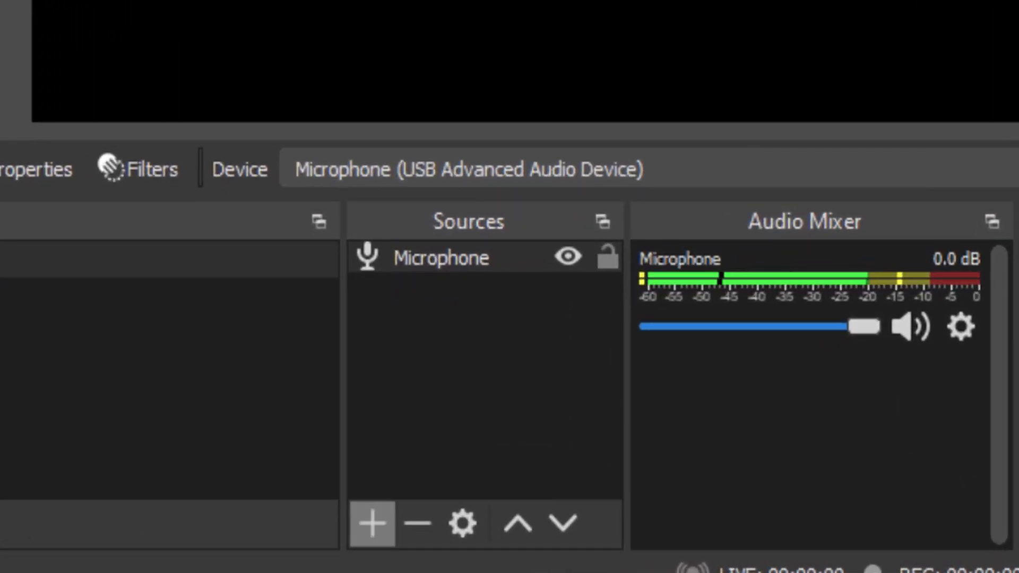
- Add a Game Capture source with Mode set to Capture specific window
left_click(381, 540)
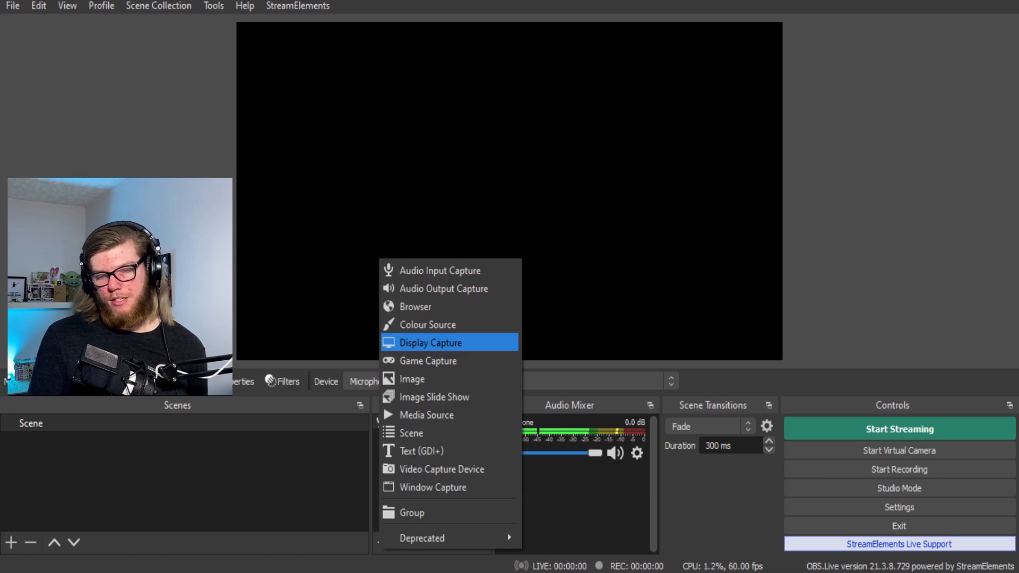
left_click(428, 361)
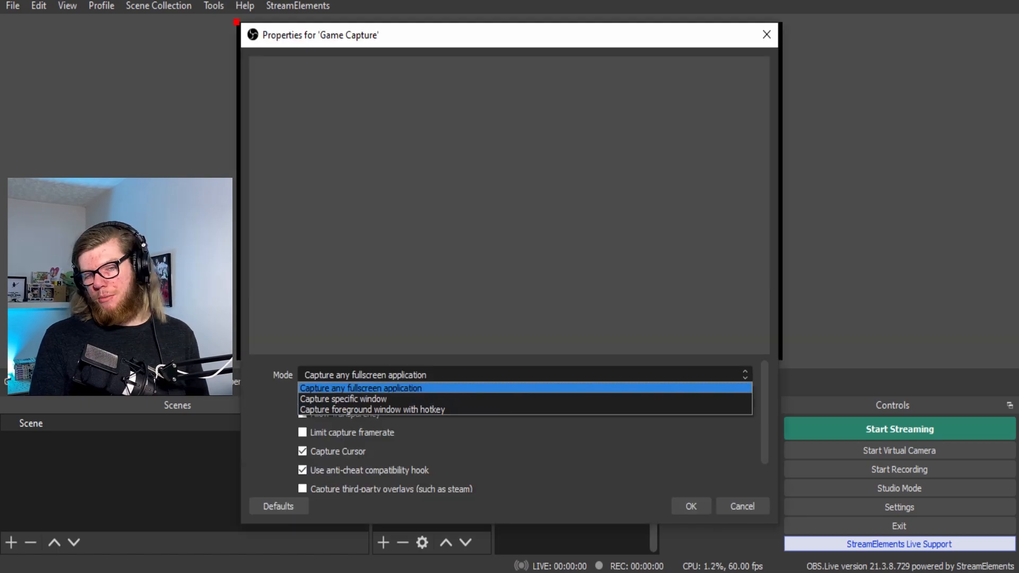
left_click(382, 389)
left_click(414, 364)
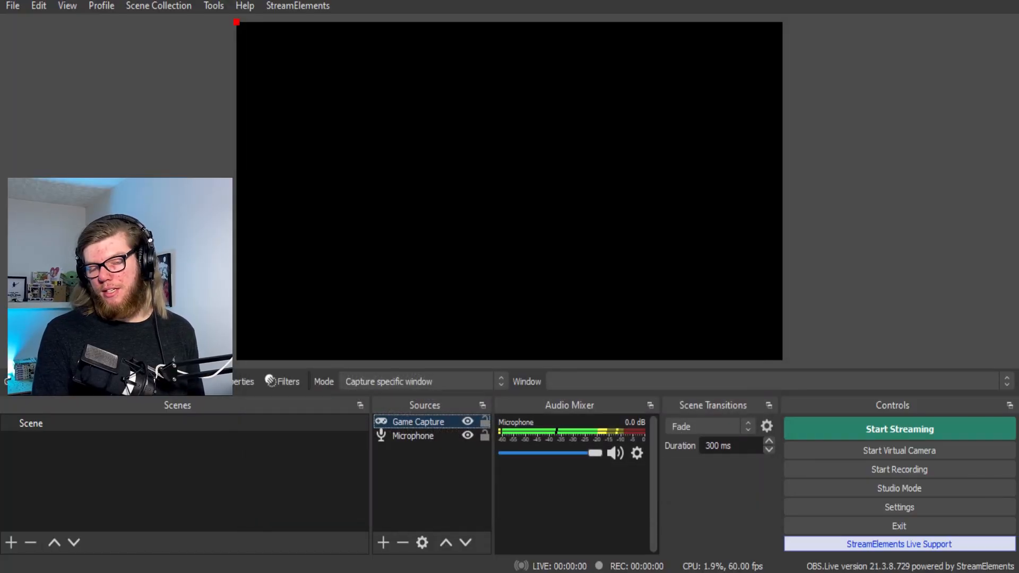
left_click(383, 542)
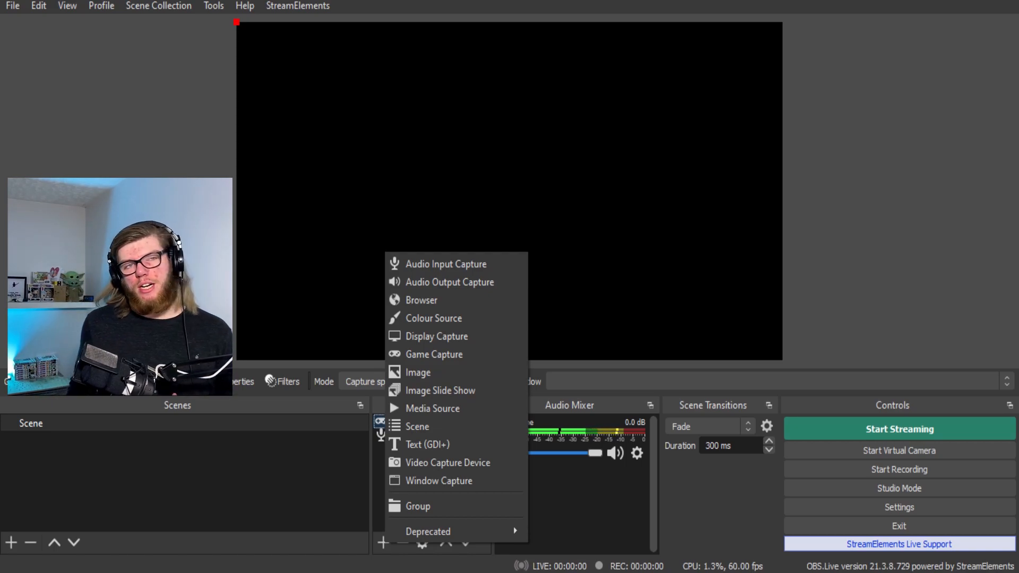
- Create a new video capture source named 'Camera'
left_click(448, 462)
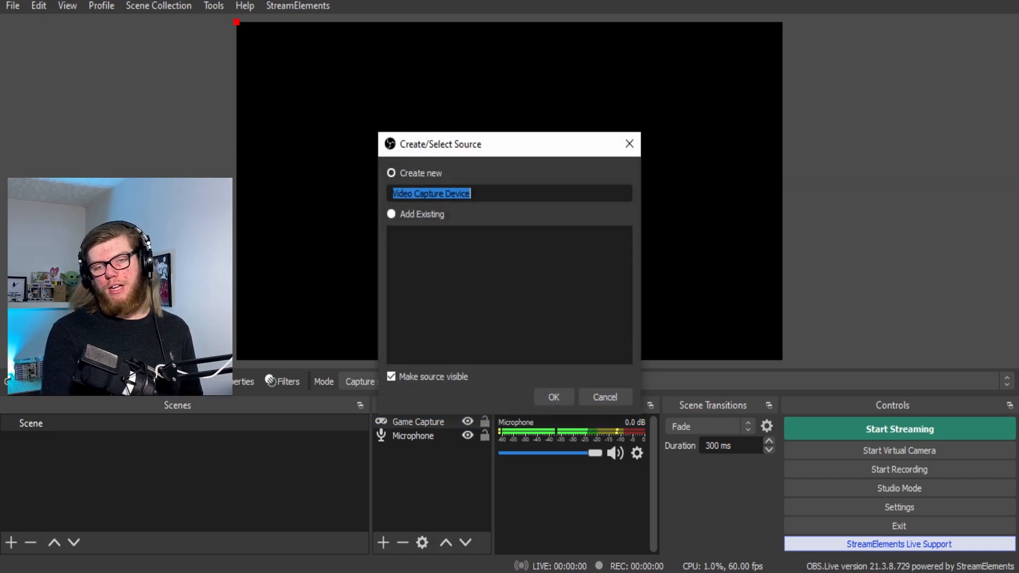
key("BackSpace")
type("Came")
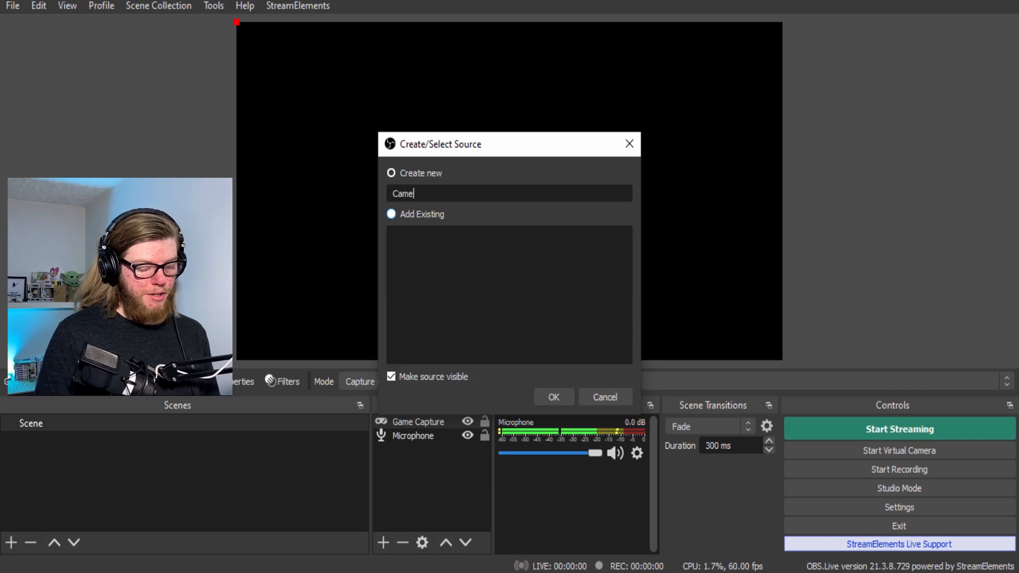
type("ra")
key("Return")
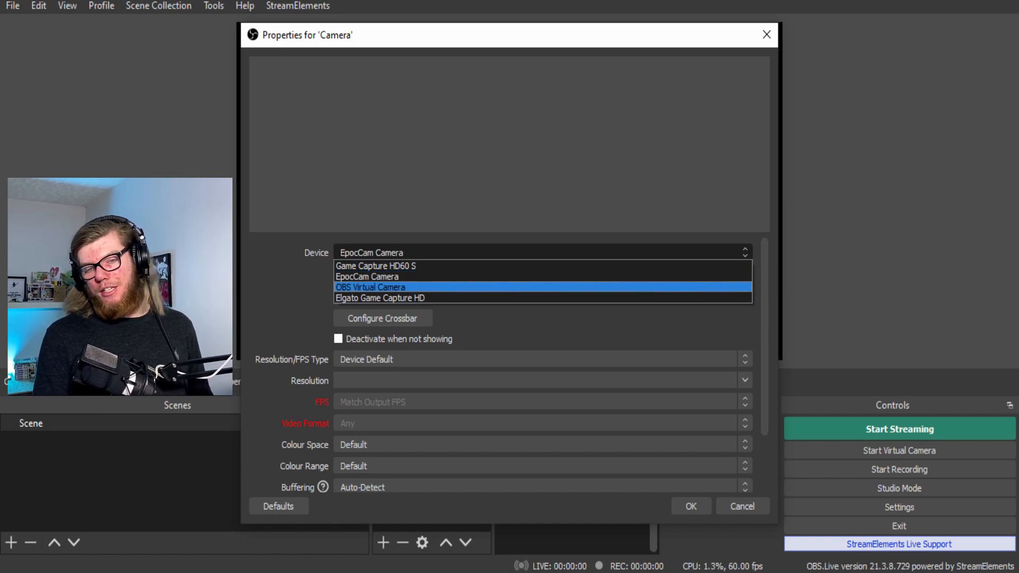
- Keep EpocCam Camera as the device and set Resolution/FPS Type to Custom, browsing resolutions
left_click(543, 277)
left_click(543, 360)
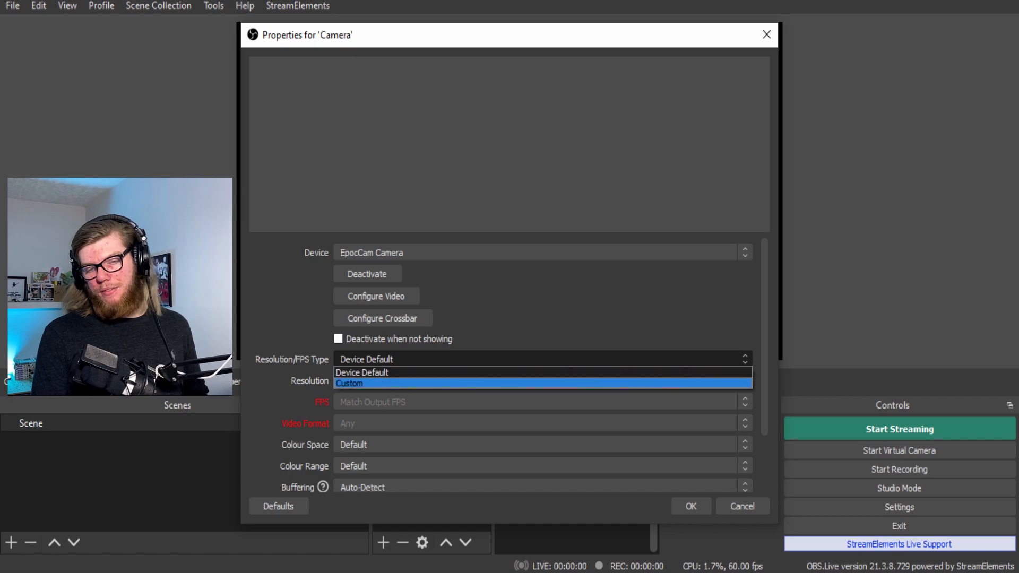
left_click(542, 383)
left_click(744, 381)
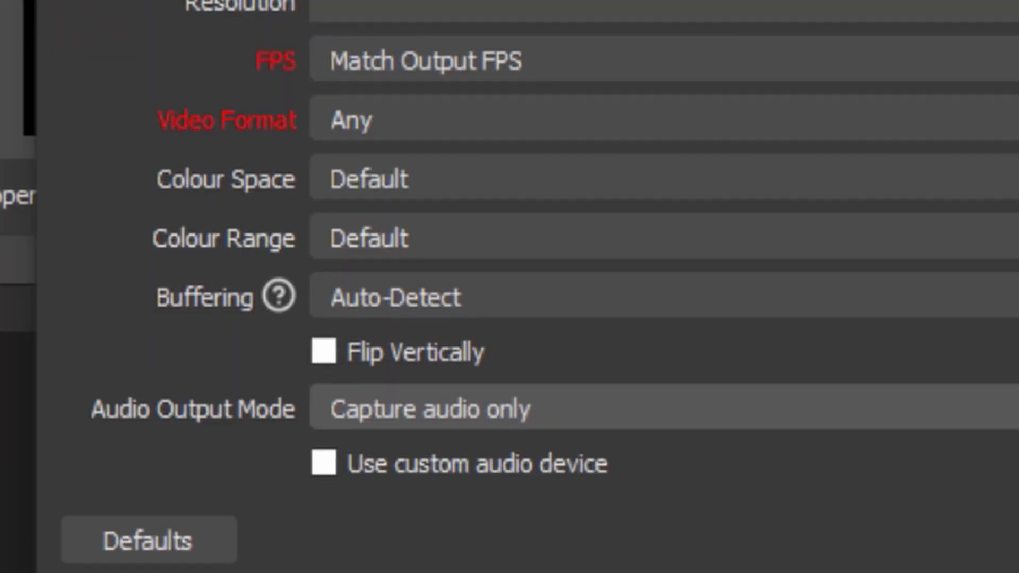
scroll(542, 463, "up", 2)
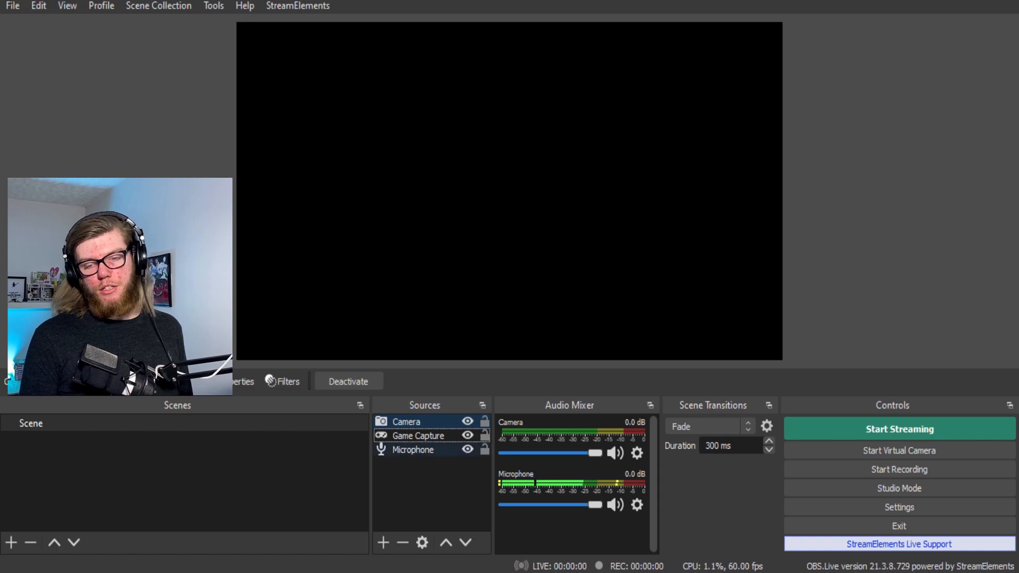
- Add a new Media Source named Border
left_click(383, 542)
left_click(425, 407)
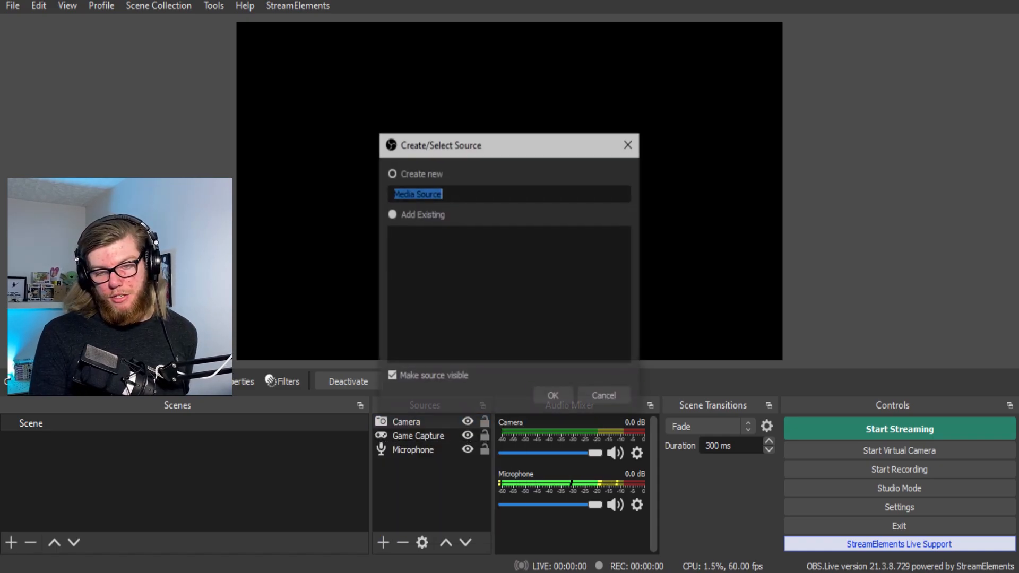
type("Border")
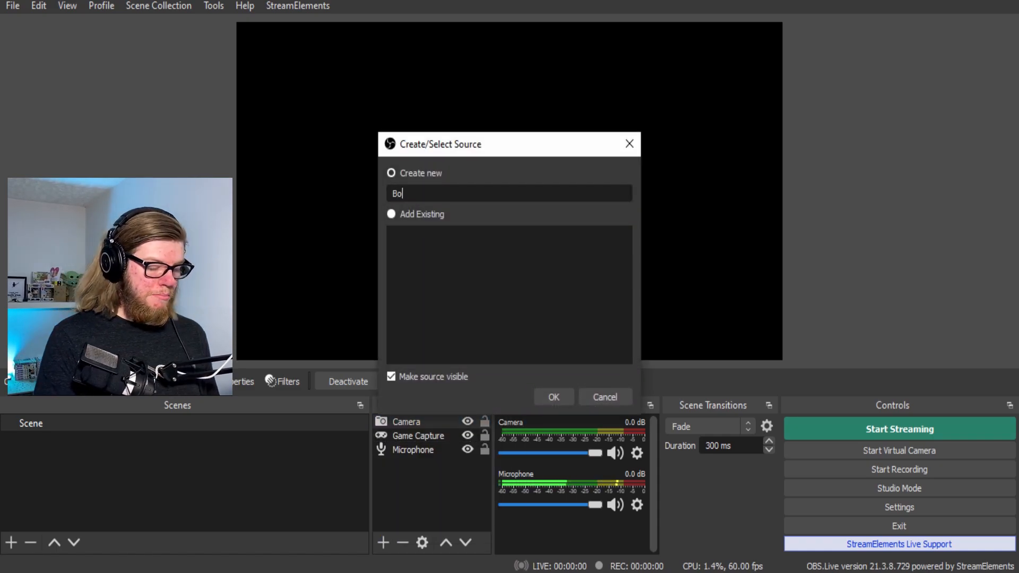
key("Return")
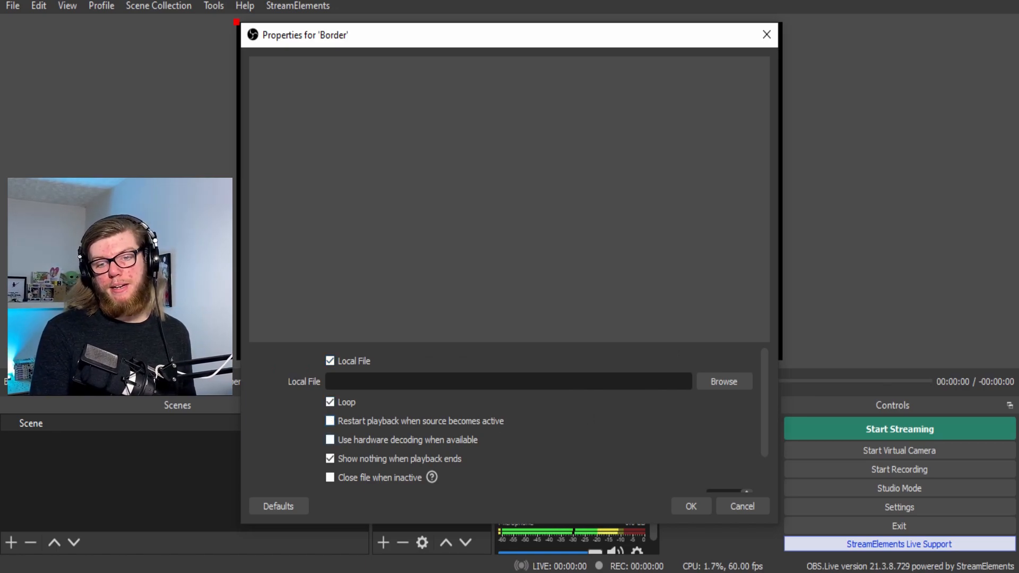
- Set Border to keep showing after playback, use purple pink\Webcam_16-9, and shrink it toward the top-left
scroll(509, 419, "down", 2)
left_click(330, 415)
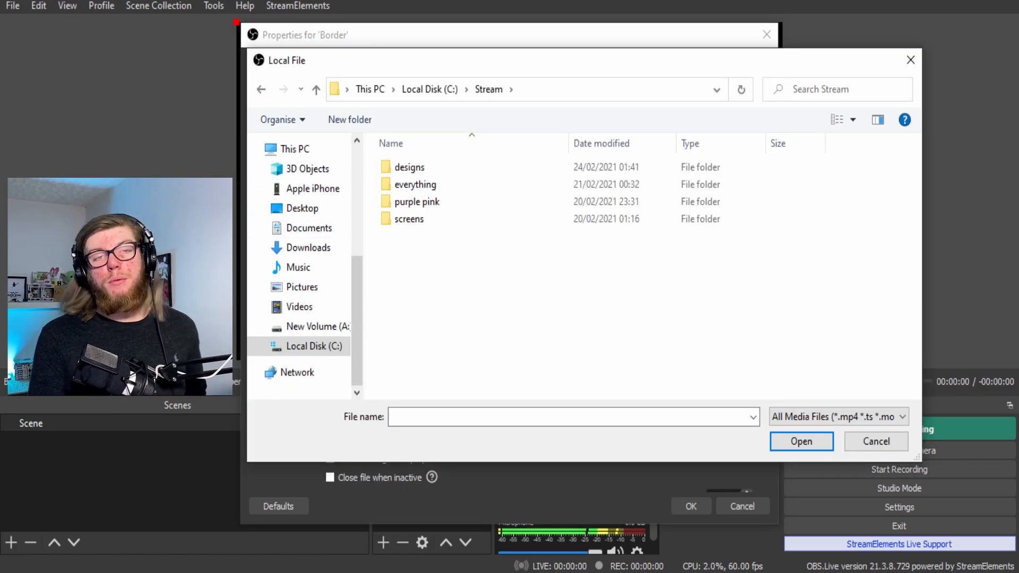
double_click(416, 202)
scroll(531, 297, "down", 1)
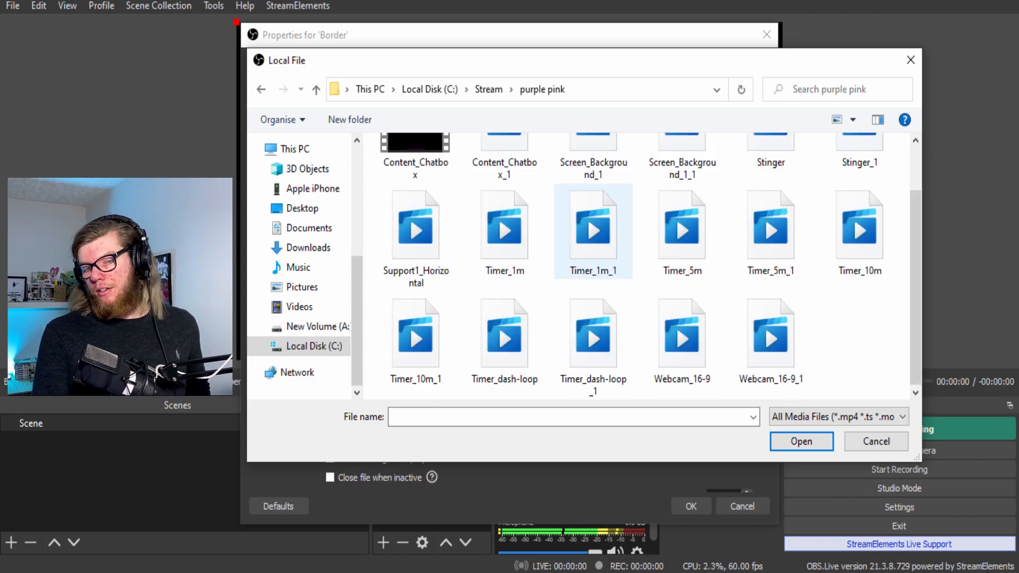
double_click(681, 334)
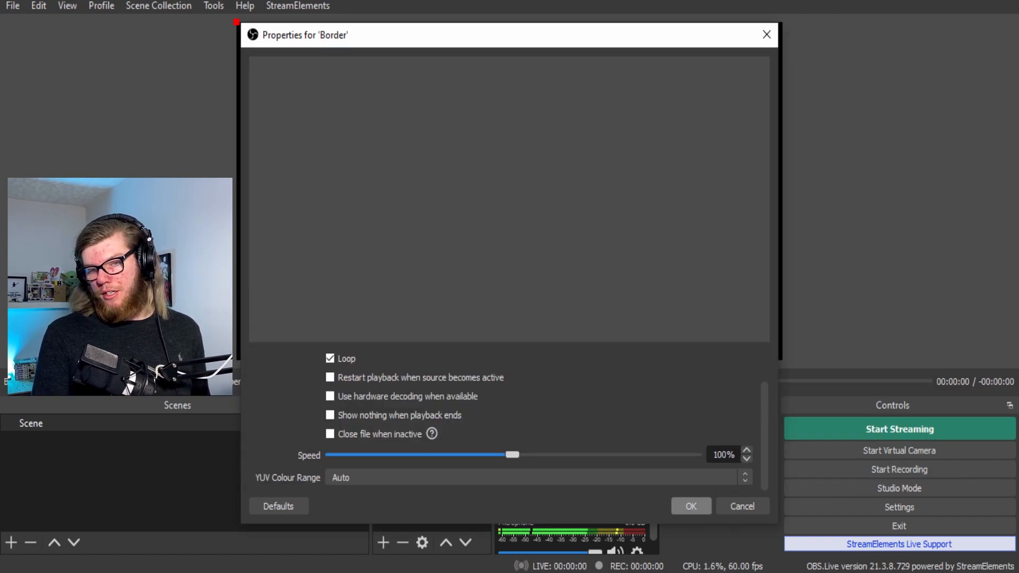
left_click(690, 505)
left_click_drag(783, 360, 584, 237)
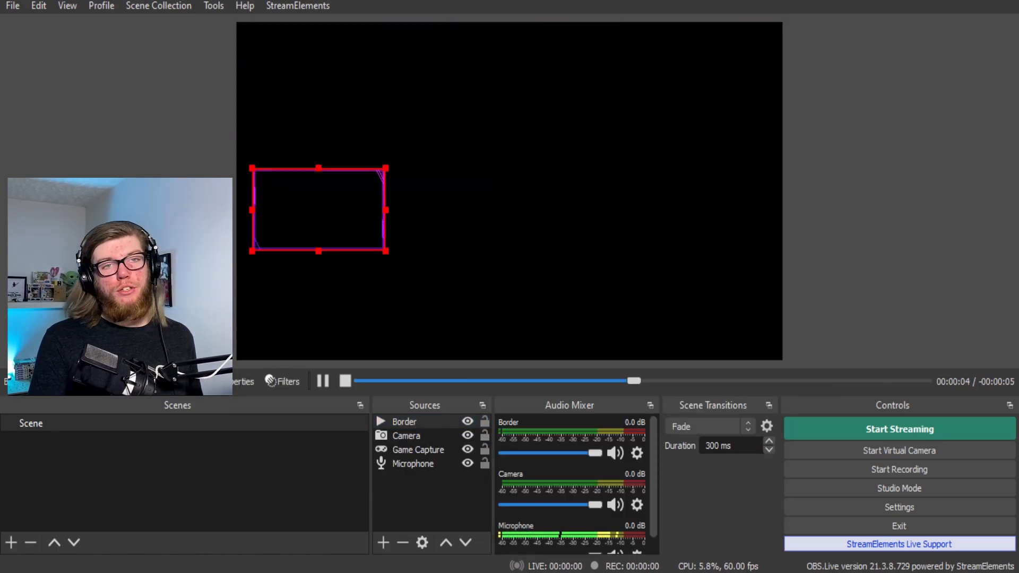
right_click(384, 210)
mouse_move(418, 341)
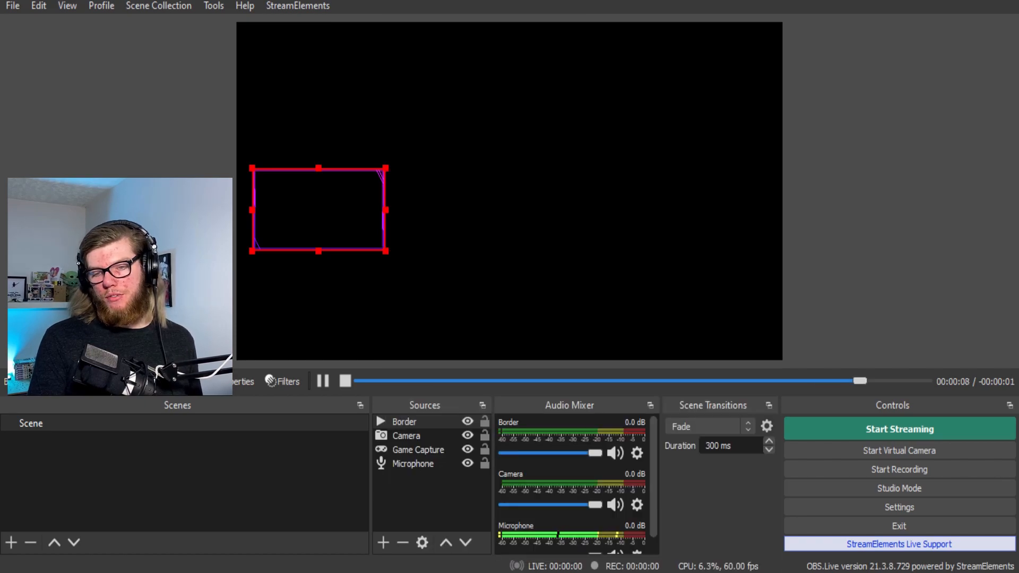
right_click(516, 265)
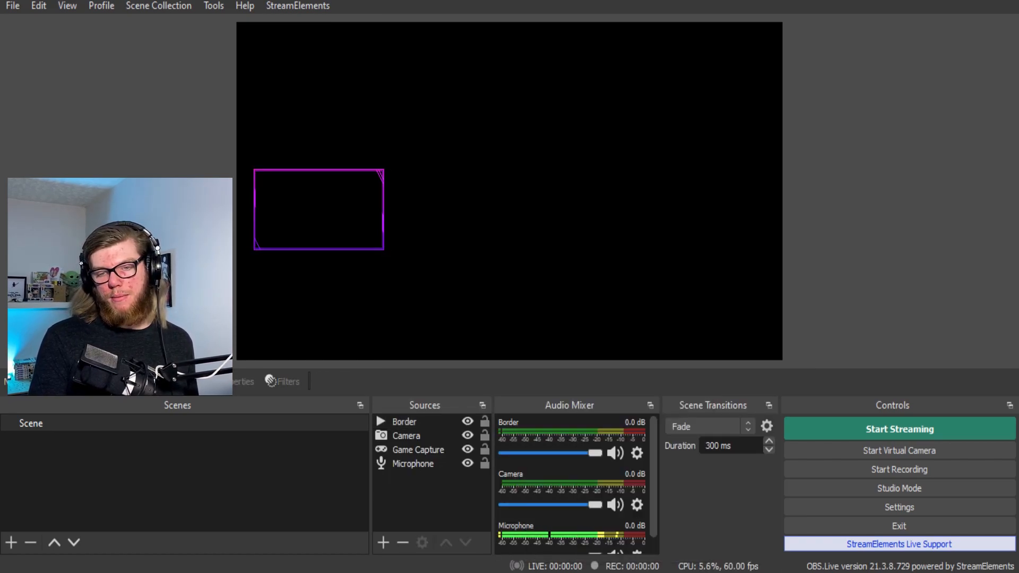
key("ctrl+v")
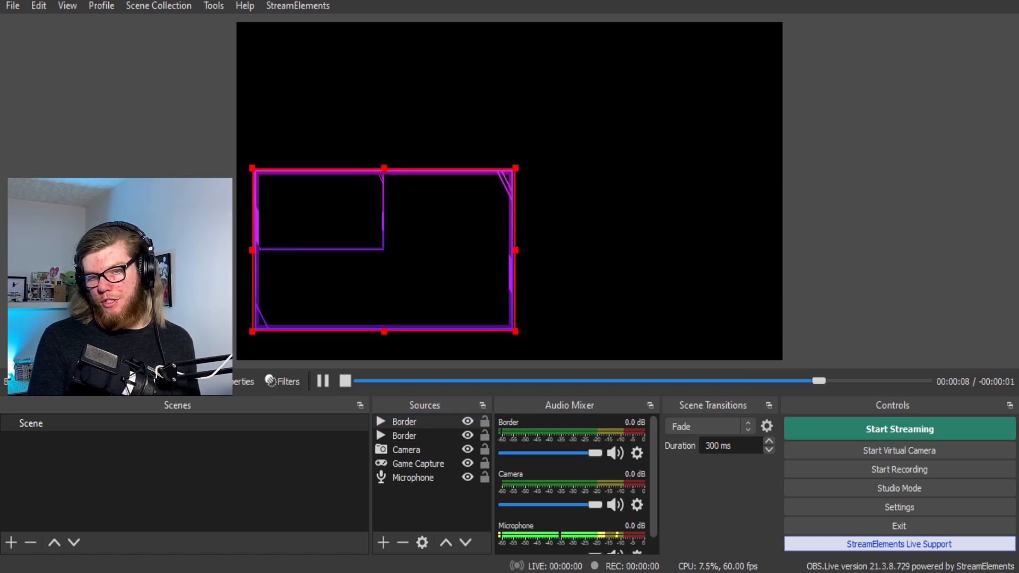
left_click_drag(493, 273, 663, 212)
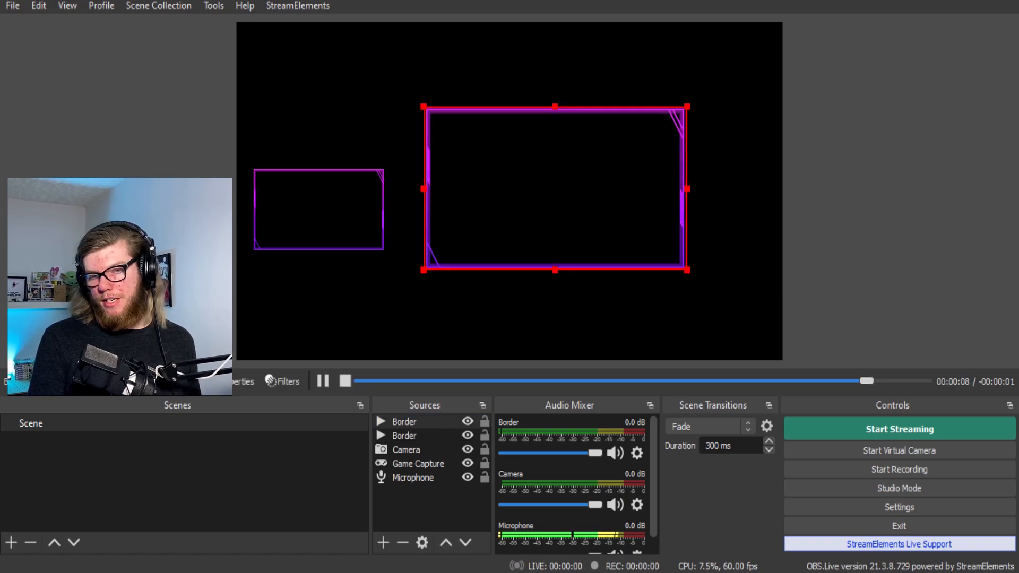
right_click(664, 212)
mouse_move(698, 341)
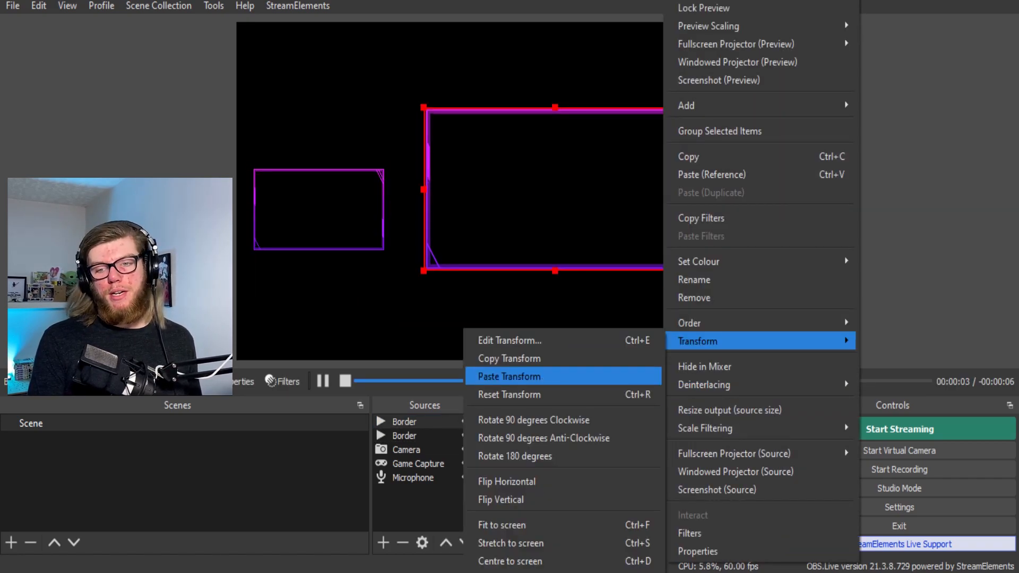
left_click(509, 394)
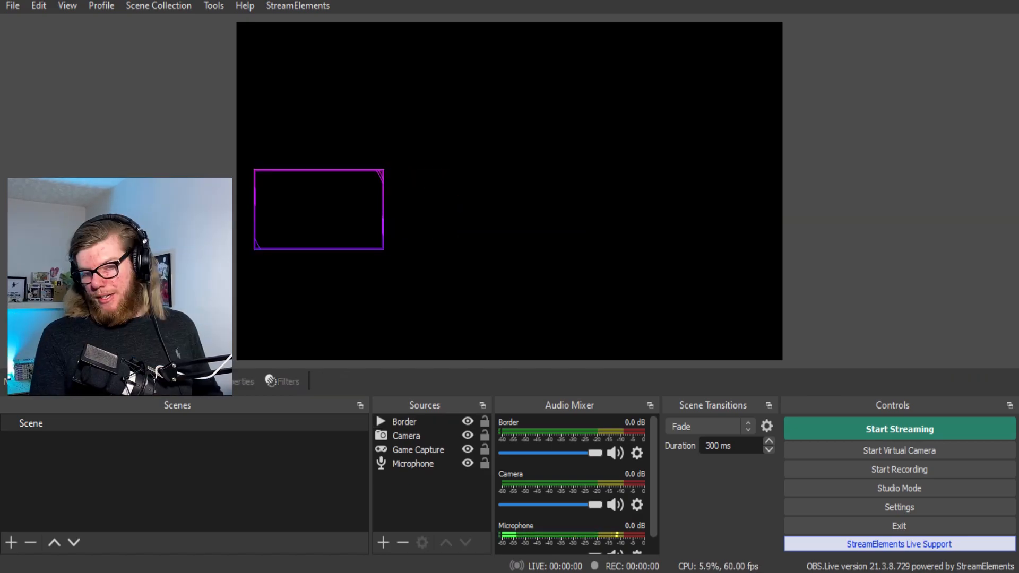
- Add an Alerts browser source with an edited URL at 1920×1080
left_click(384, 542)
left_click(414, 297)
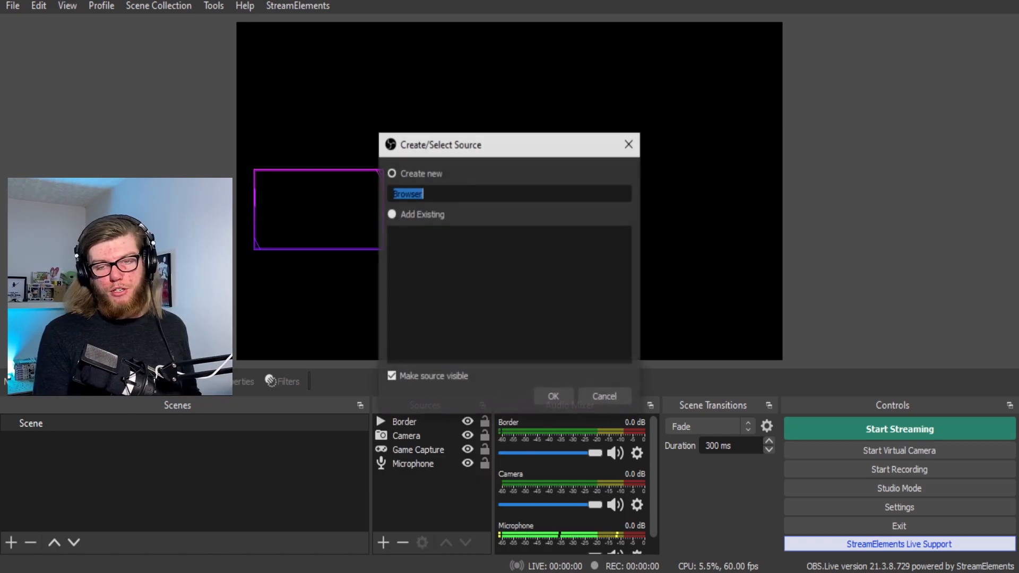
key("Return")
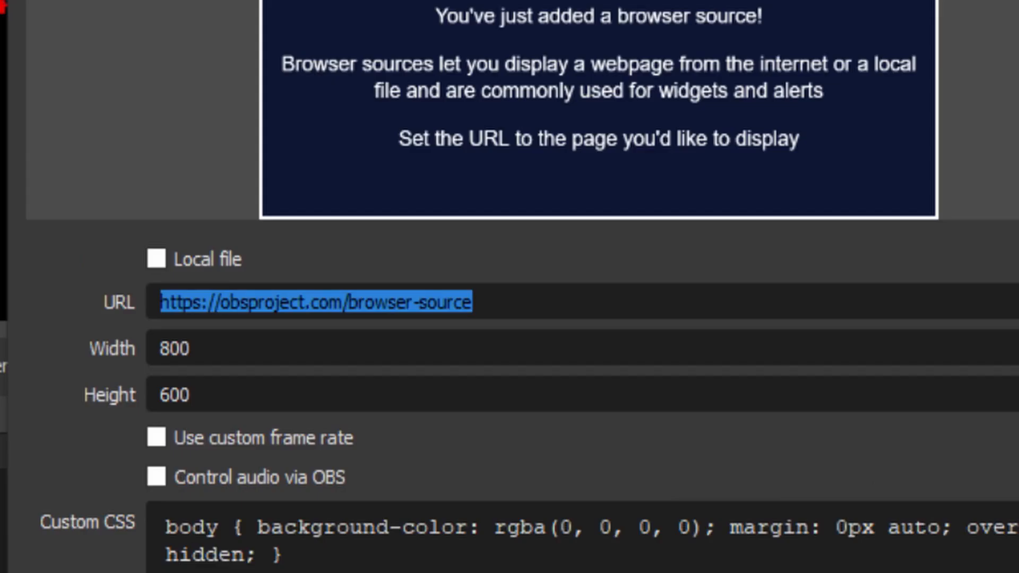
left_click_drag(472, 303, 230, 302)
left_click(359, 302)
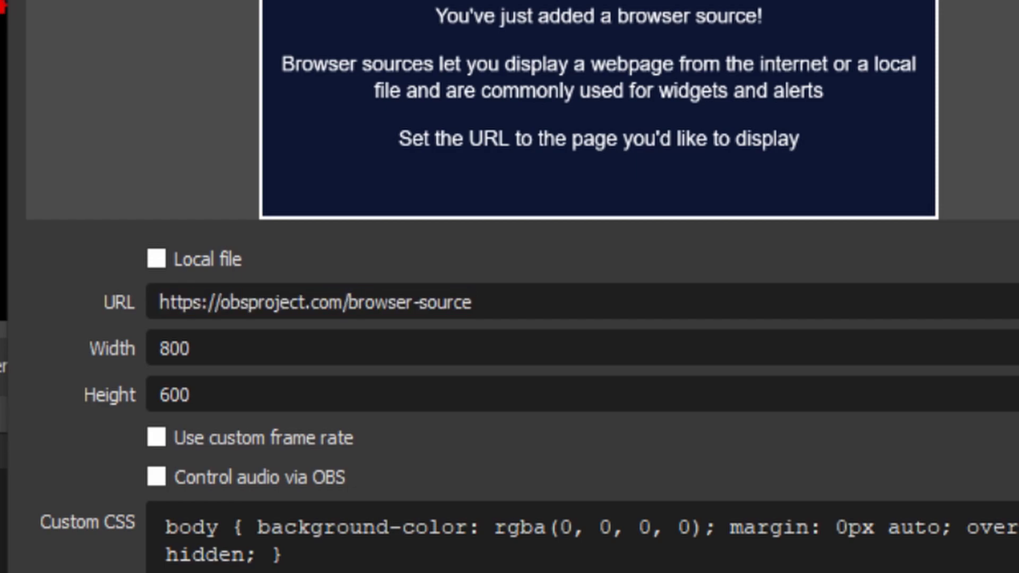
key("ctrl+a")
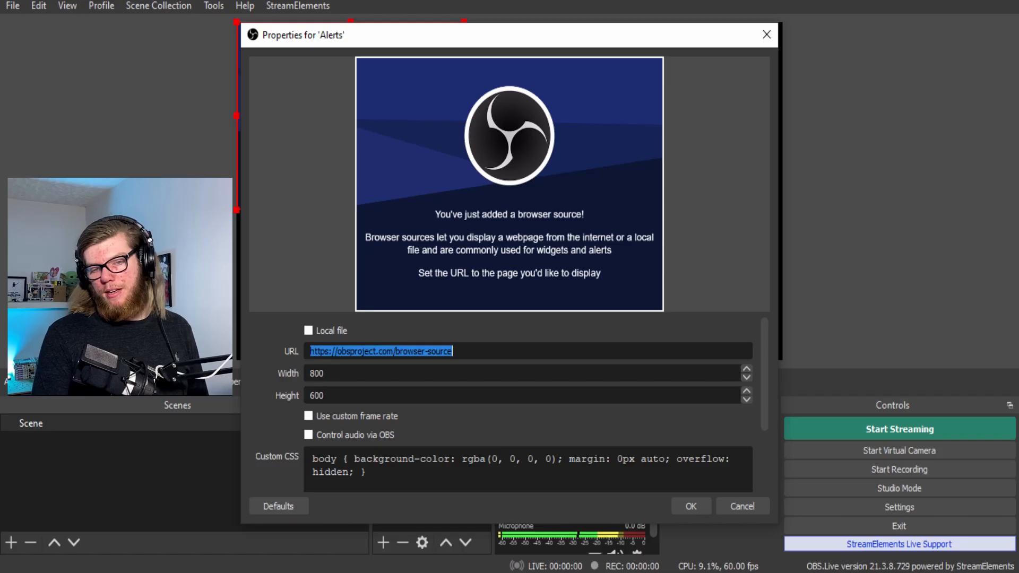
key("Tab")
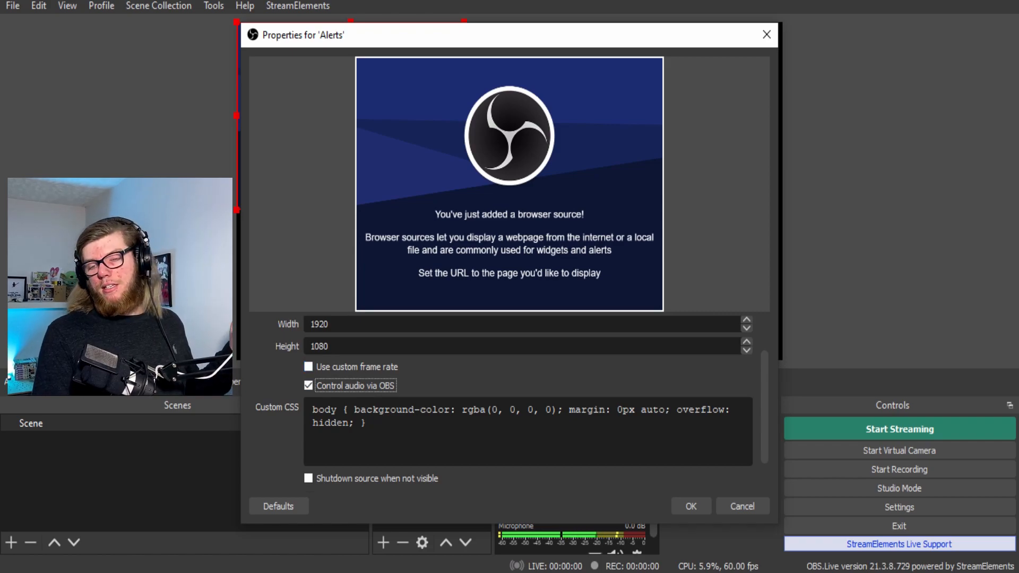
key("Return")
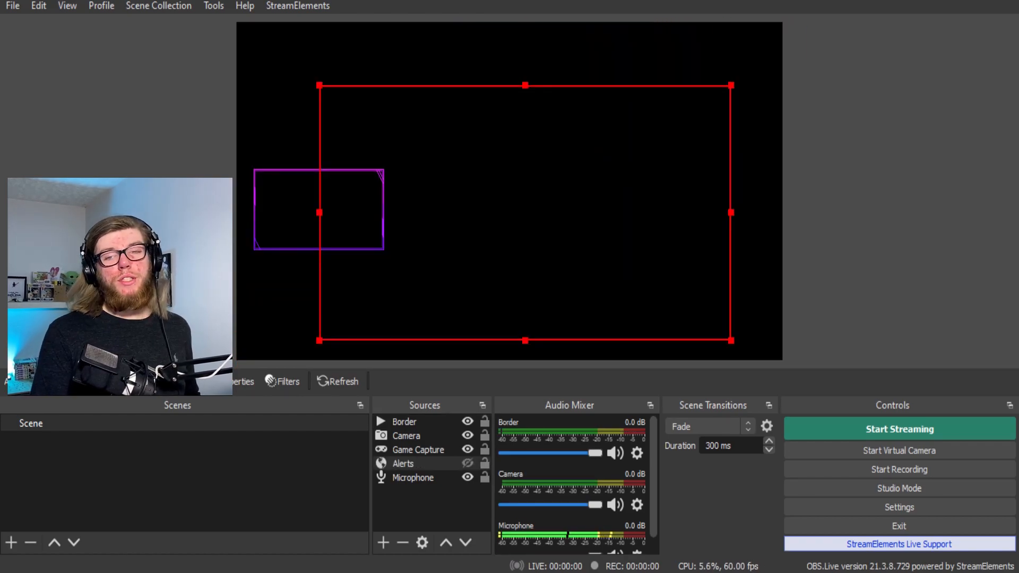
- Show Alerts and hide the Game Capture, Camera and Border sources
left_click(468, 463)
left_click(468, 450)
left_click(467, 436)
left_click(467, 421)
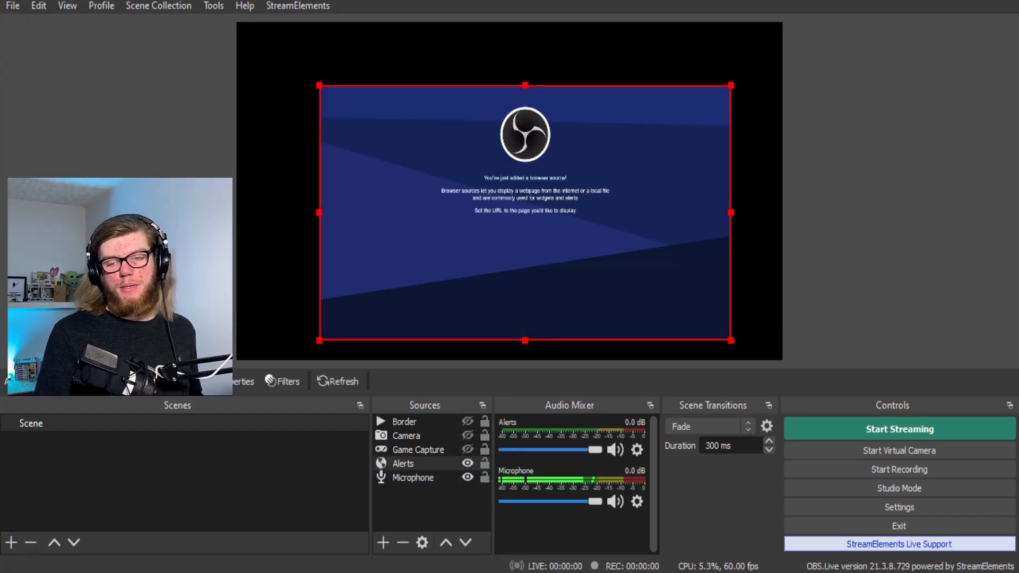